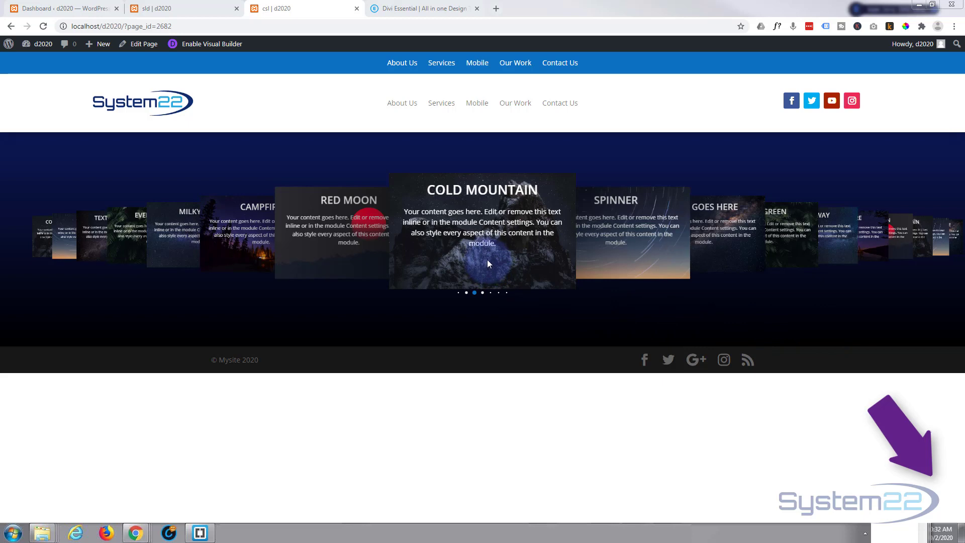
- Browse the Divi Essential homepage's 'What We Have' module cards, including Divi Coverflow Slider
left_click(412, 8)
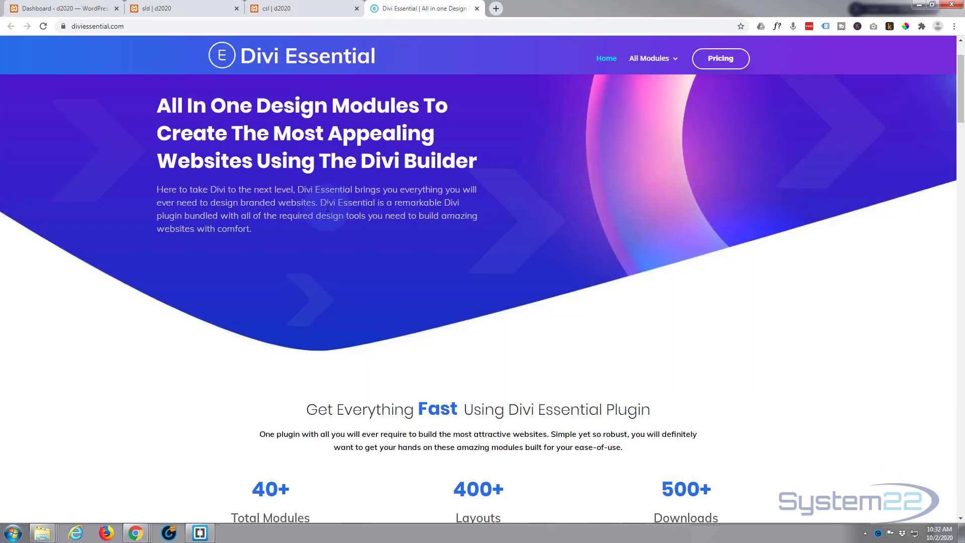
scroll(331, 206, "down", 4)
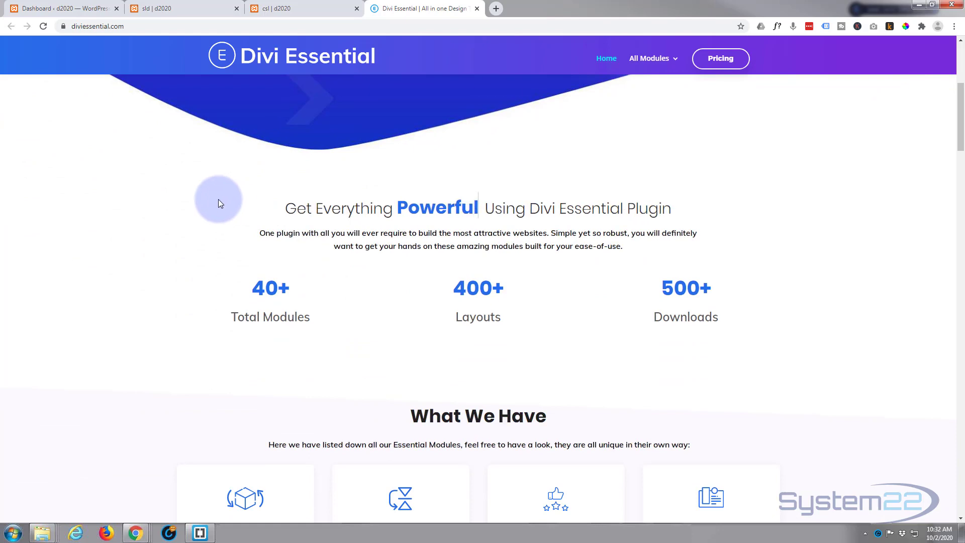
scroll(218, 199, "down", 5)
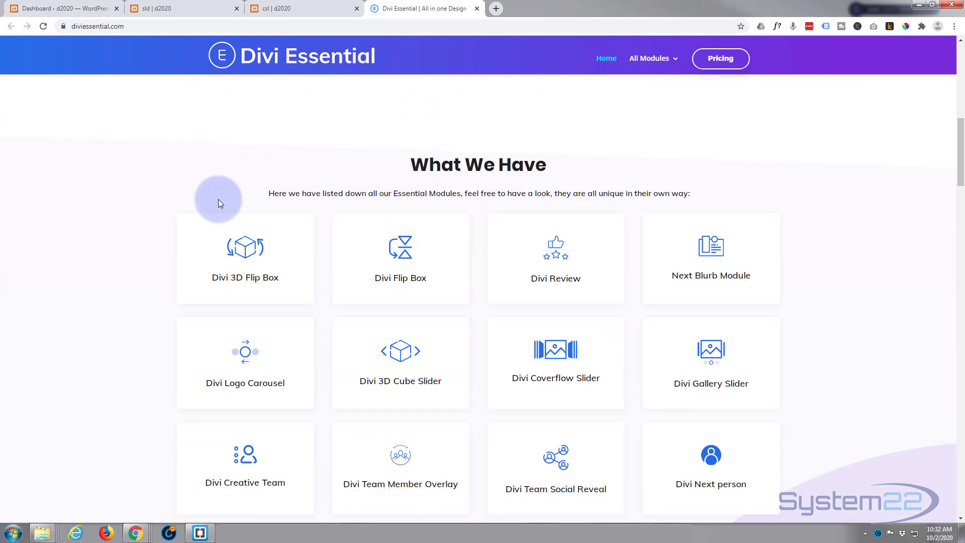
scroll(218, 199, "down", 7)
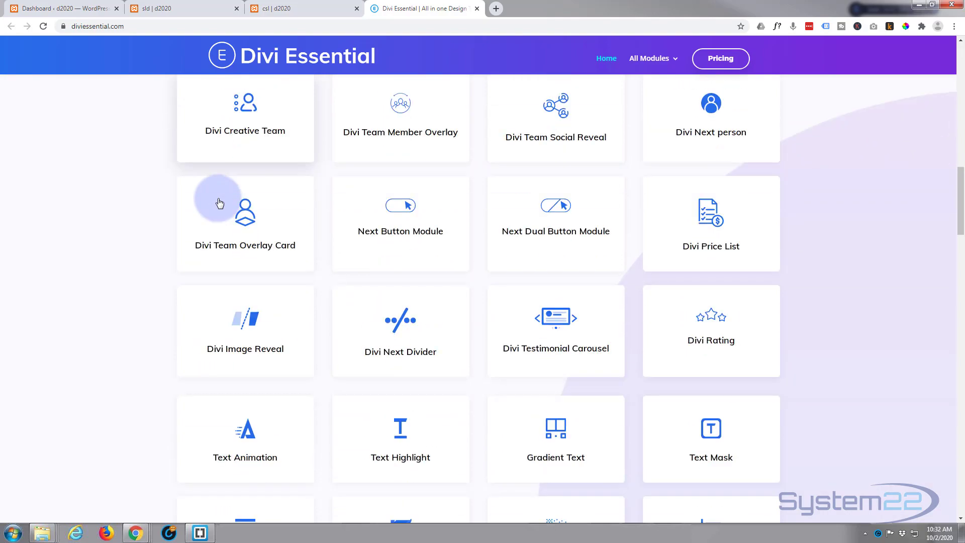
scroll(219, 203, "down", 10)
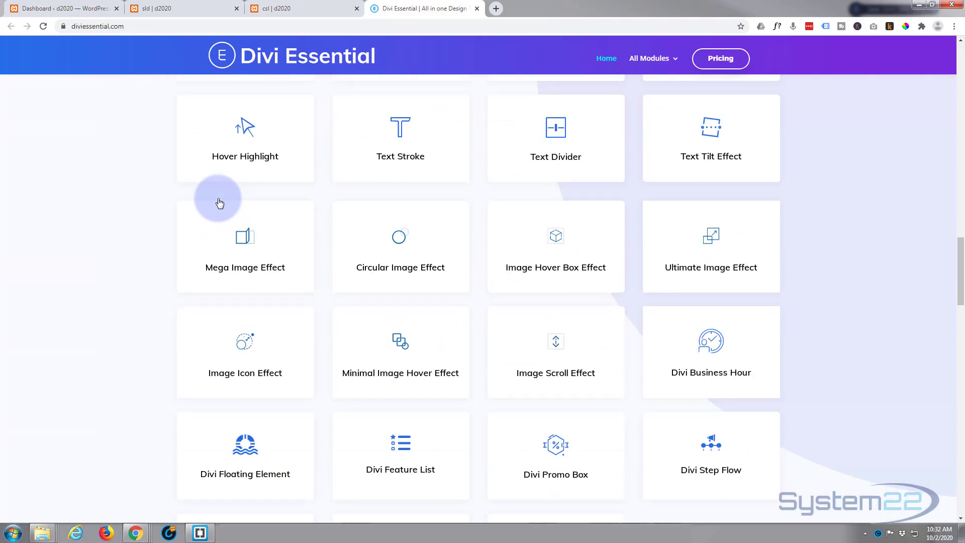
scroll(220, 203, "down", 6)
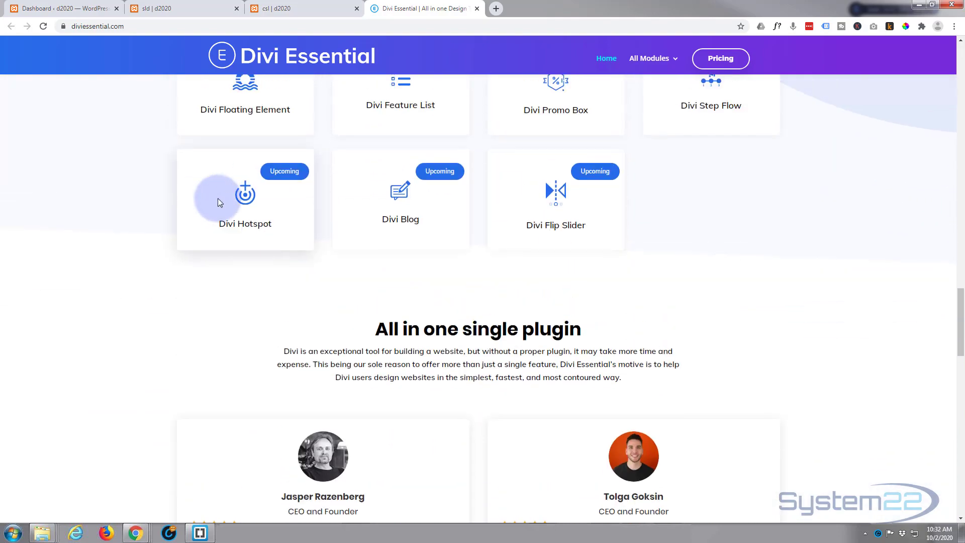
scroll(218, 201, "up", 1)
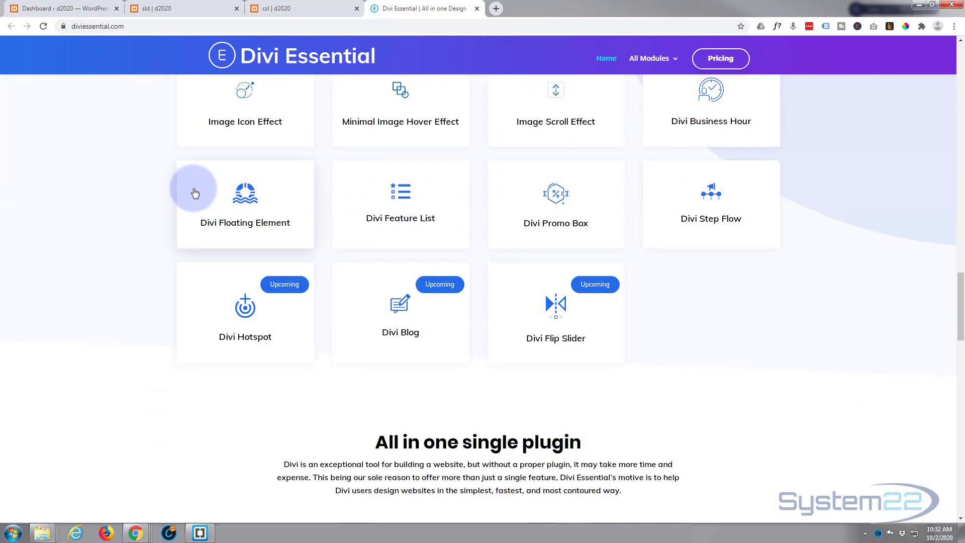
- Return to the csl carousel page in the Visual Builder and delete the coverflow slider row
left_click(305, 7)
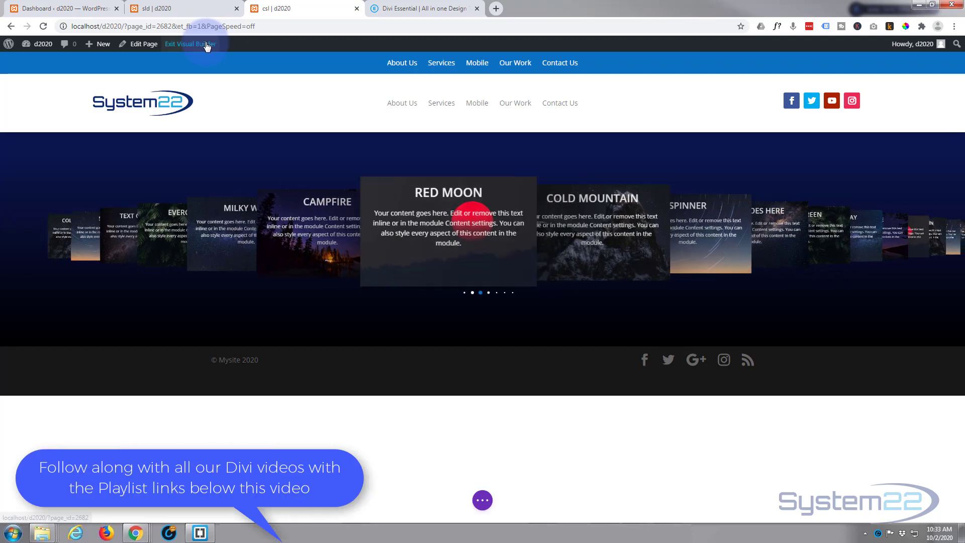
mouse_move(143, 166)
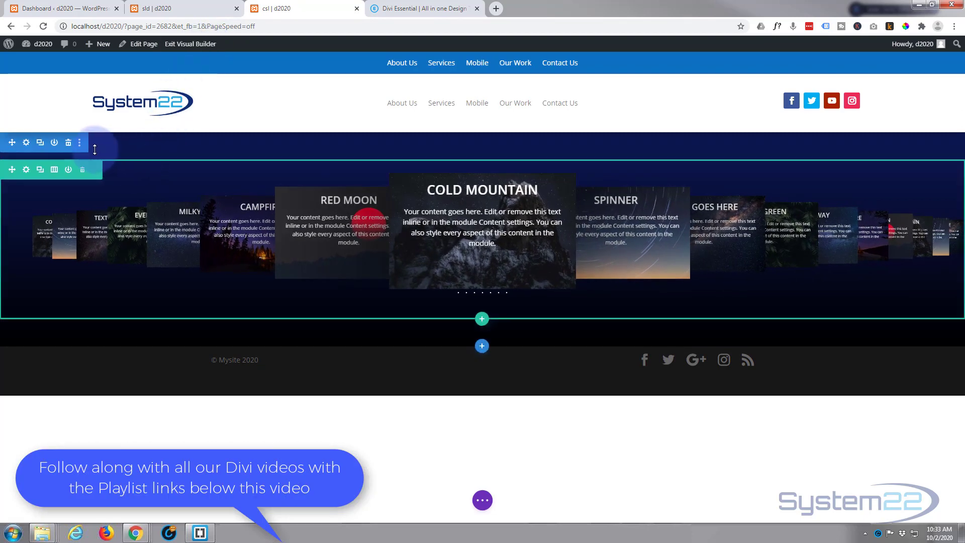
left_click(69, 143)
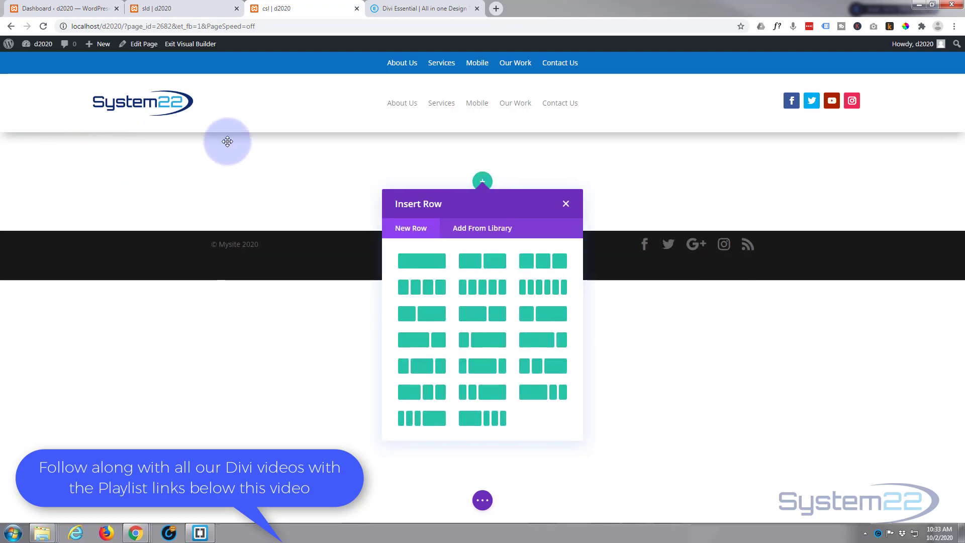
- Add a one-column row and scroll the Insert Module list to Next Coverflow Slider
left_click(427, 264)
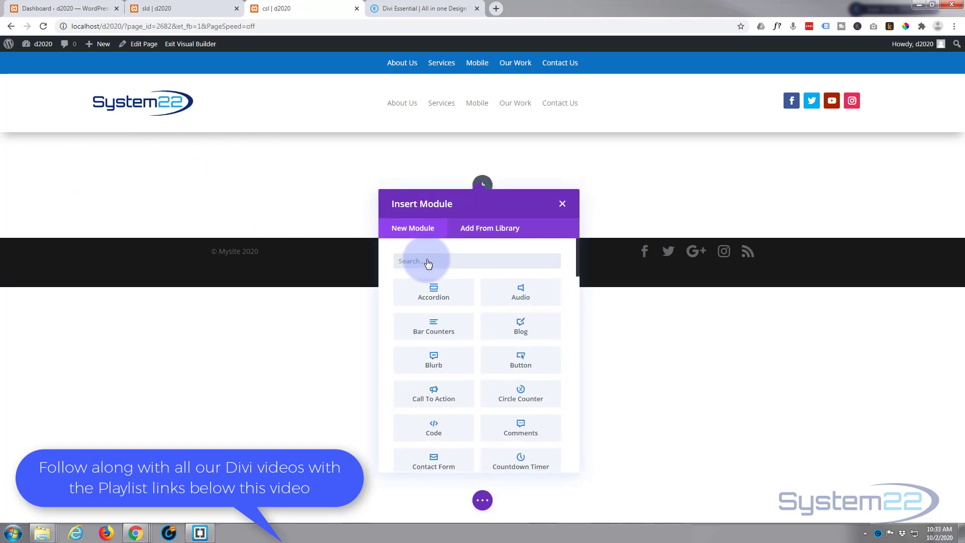
scroll(442, 306, "down", 2)
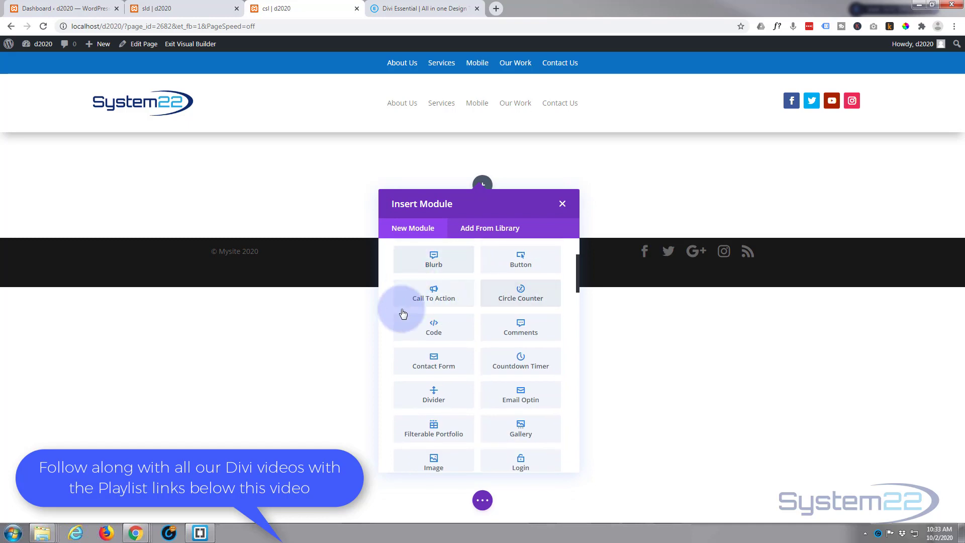
scroll(468, 370, "down", 4)
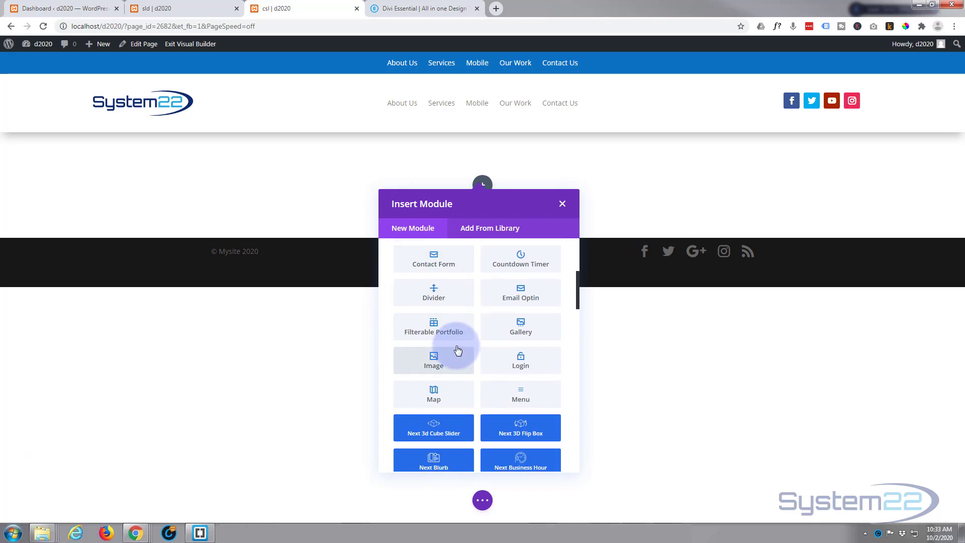
scroll(453, 279, "down", 2)
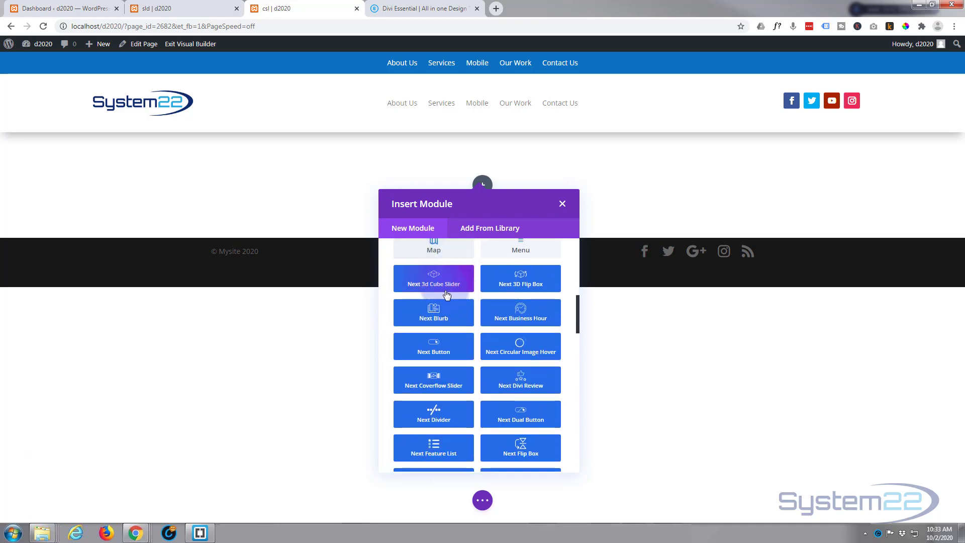
scroll(442, 291, "down", 12)
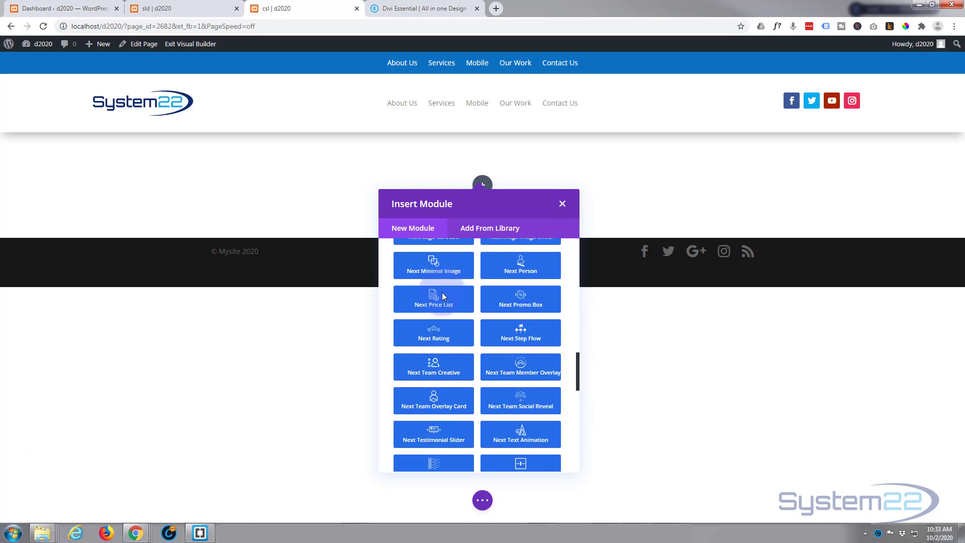
scroll(442, 292, "down", 10)
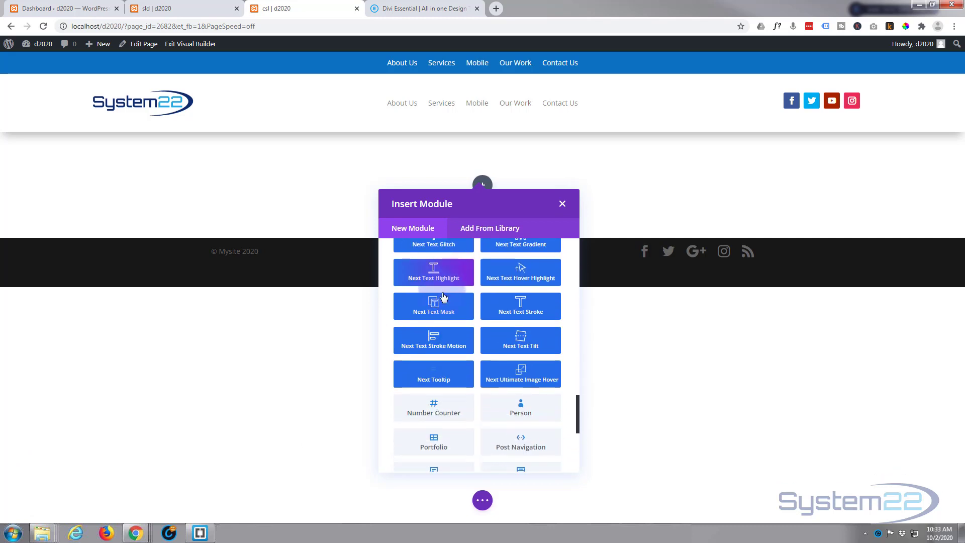
scroll(432, 352, "down", 2)
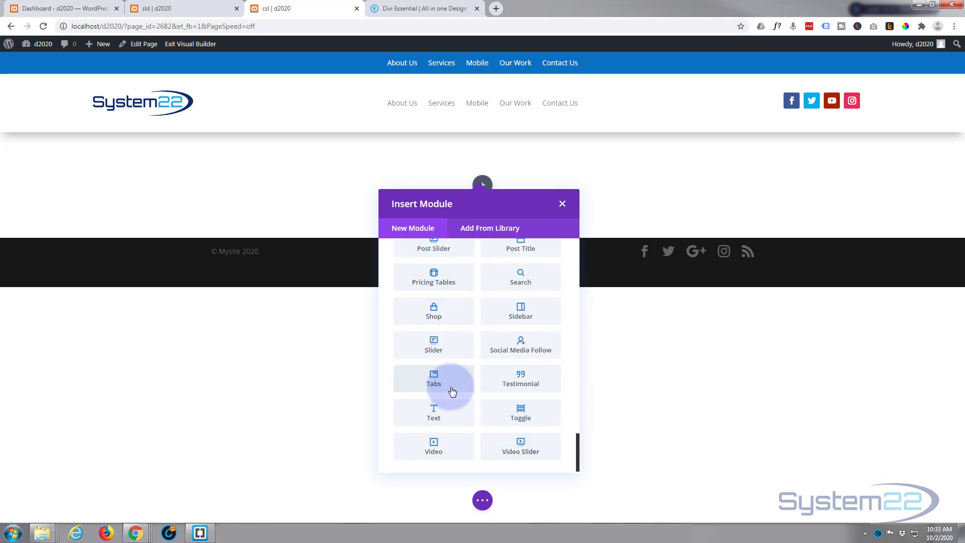
scroll(454, 391, "up", 2)
scroll(454, 391, "up", 8)
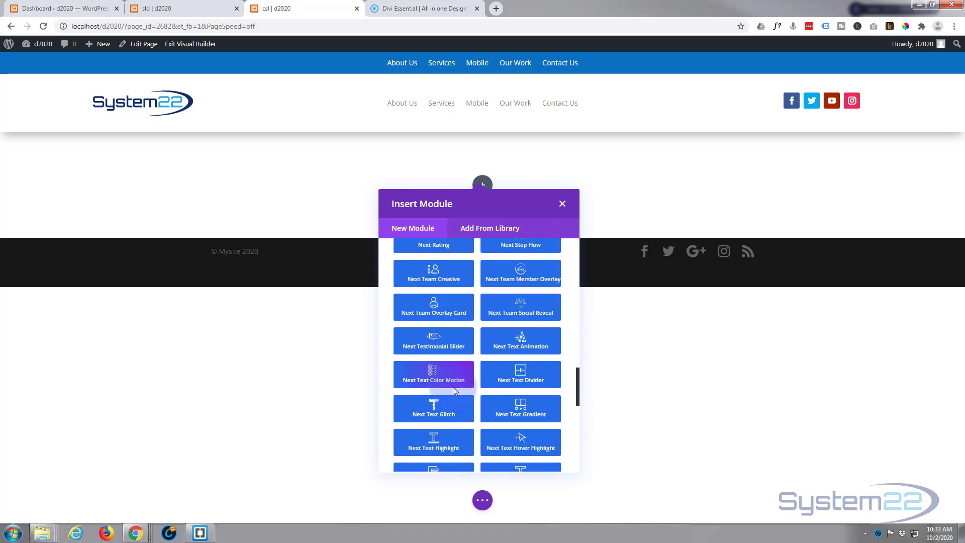
scroll(453, 387, "up", 8)
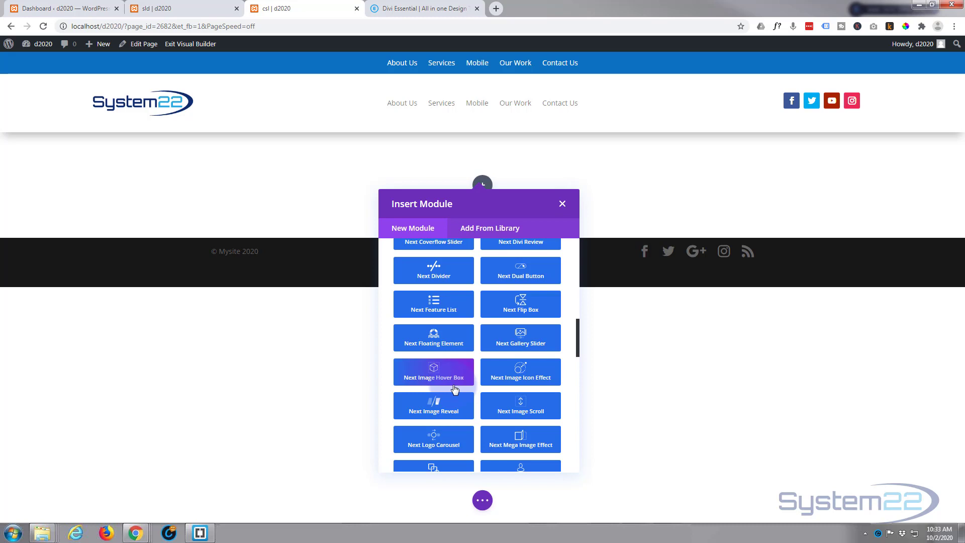
scroll(454, 389, "up", 2)
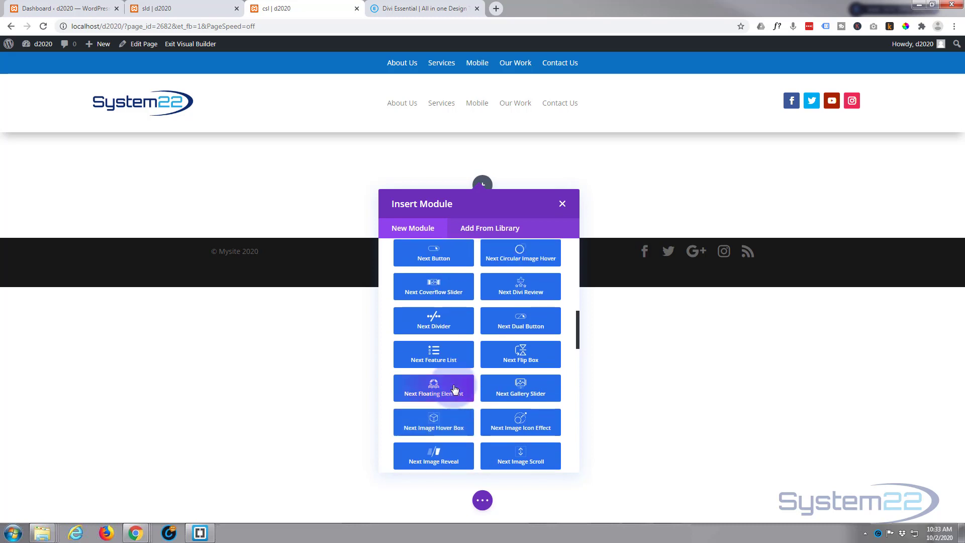
- Insert a Next Coverflow Slider, add a slide item, and set its layout to Text Inside The Image
left_click(431, 285)
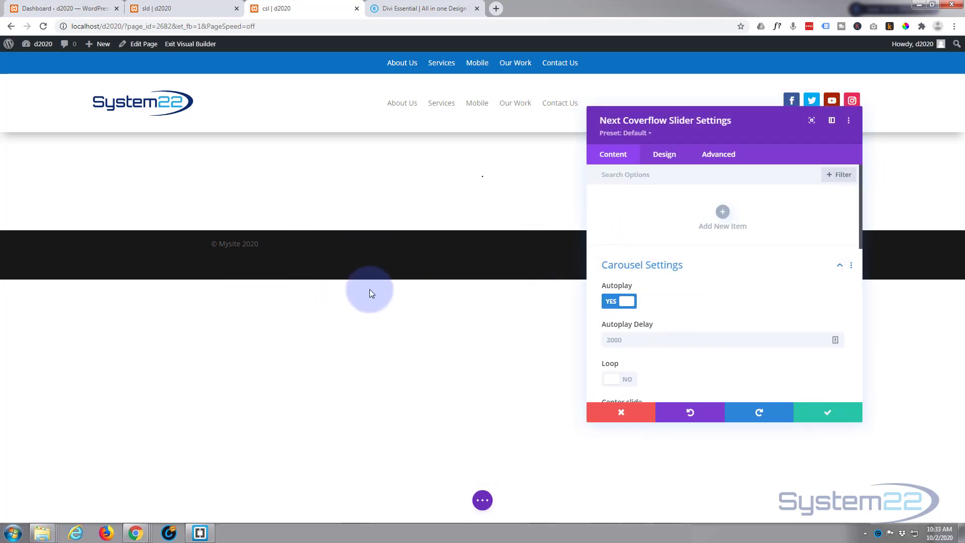
left_click(725, 214)
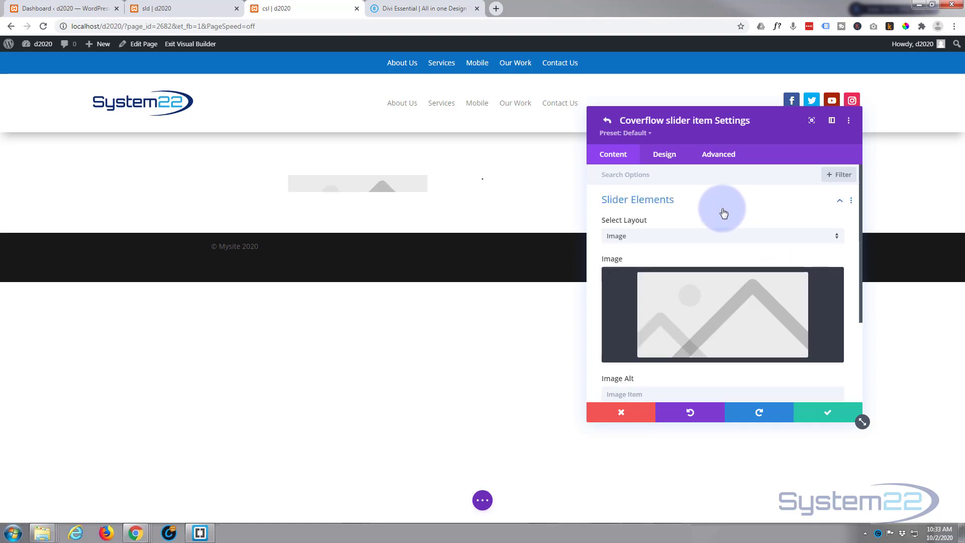
scroll(724, 213, "down", 1)
left_click(706, 186)
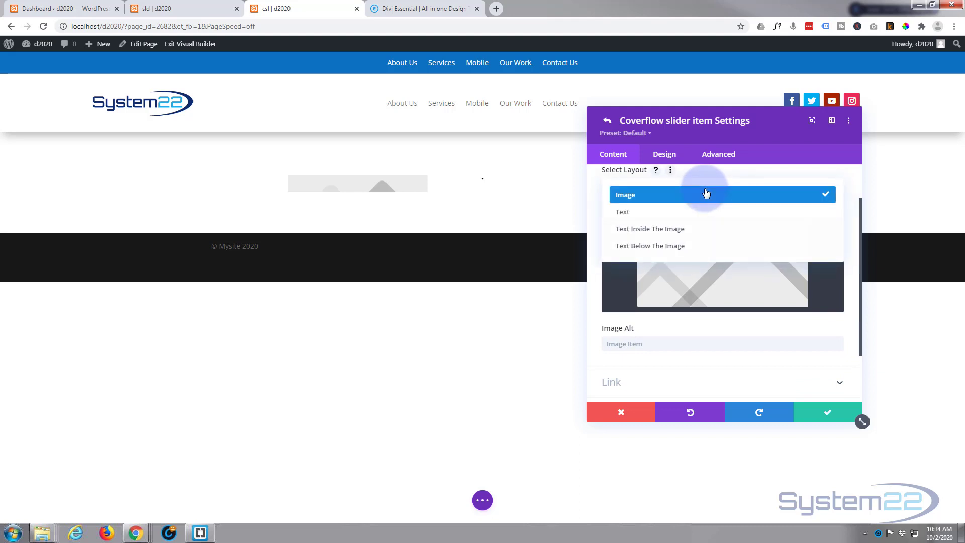
left_click(648, 234)
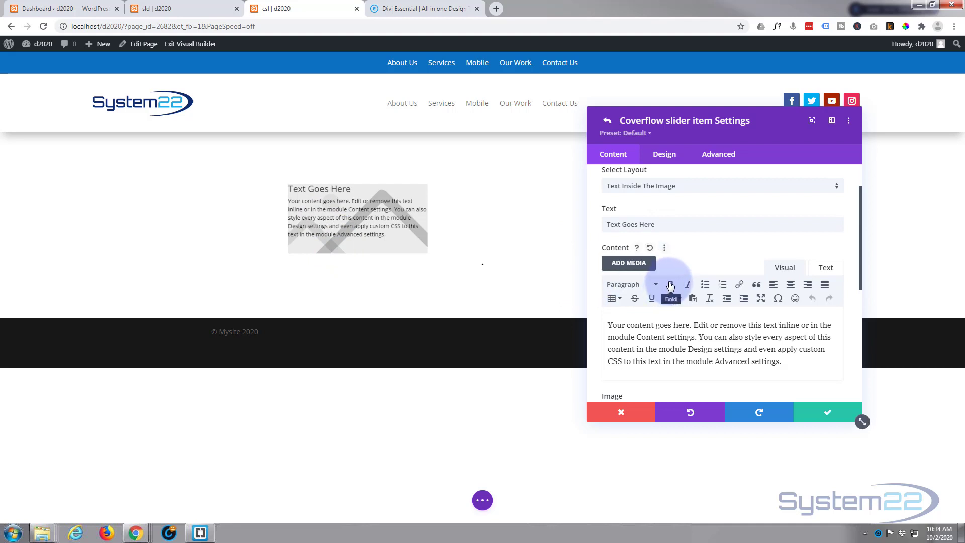
scroll(684, 281, "down", 3)
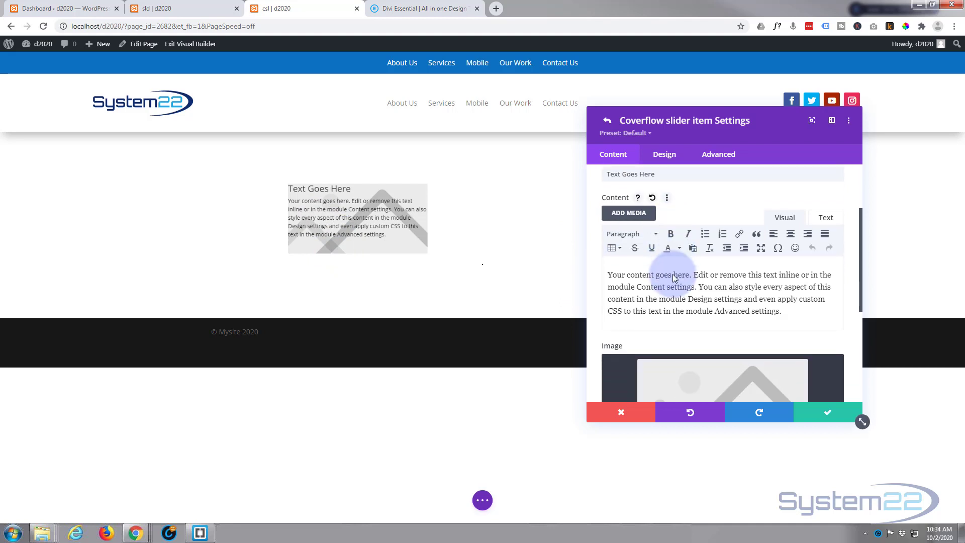
- Set the slide image to the night lake campfire photo
left_click(704, 303)
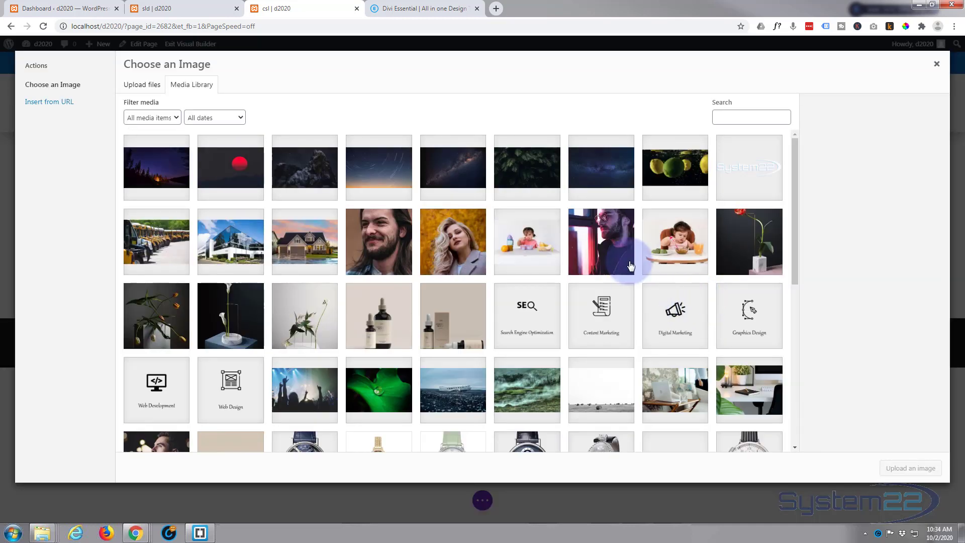
left_click(151, 168)
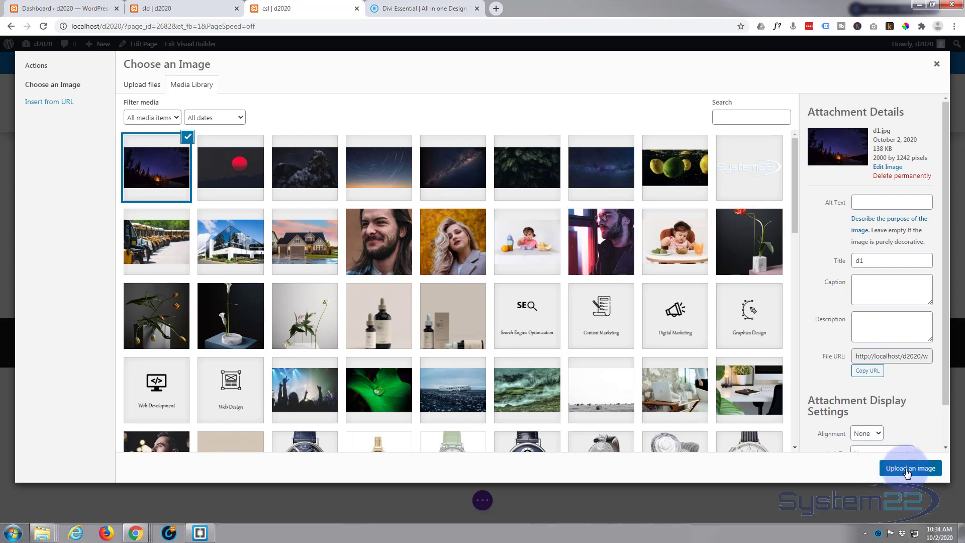
left_click(907, 469)
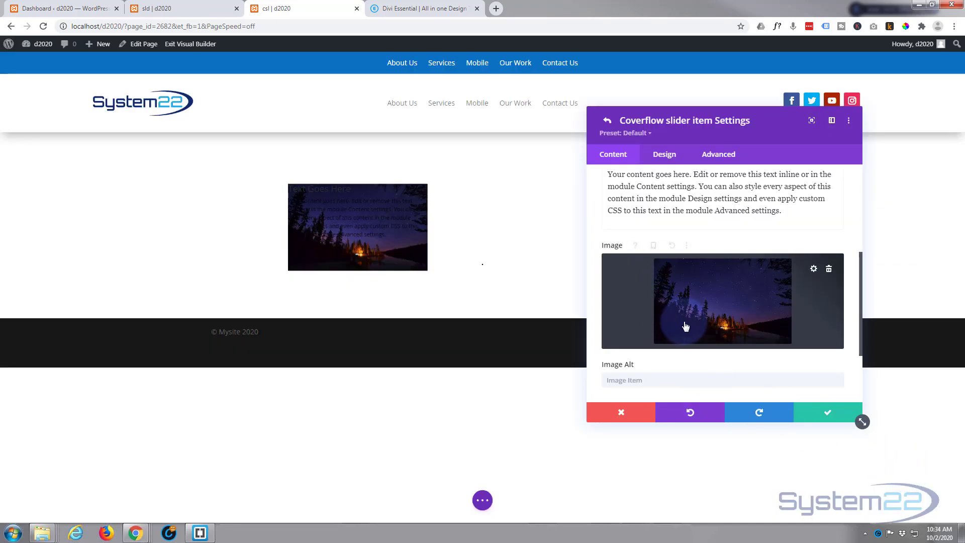
- Replace the placeholder slide title with 'Campfire'
scroll(680, 318, "up", 3)
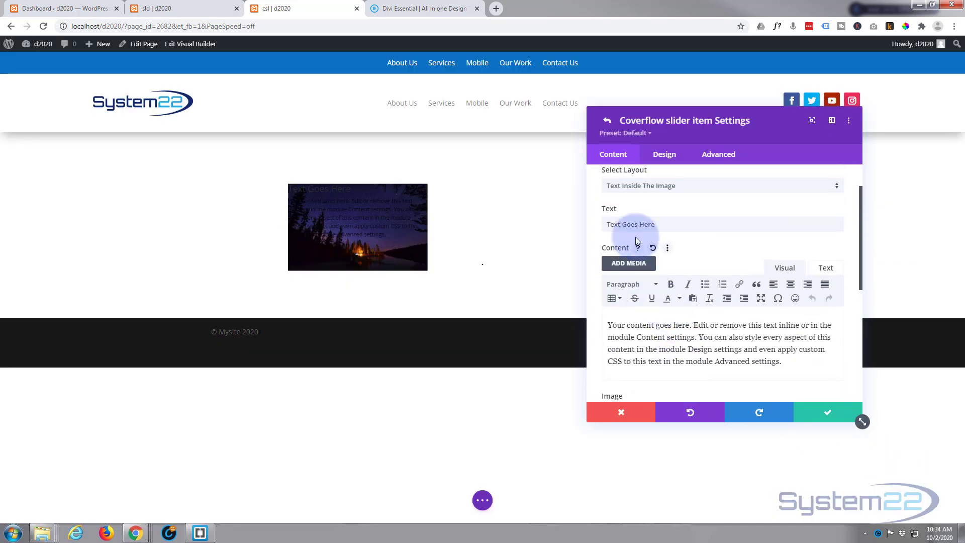
left_click_drag(656, 224, 561, 230)
type("Cam")
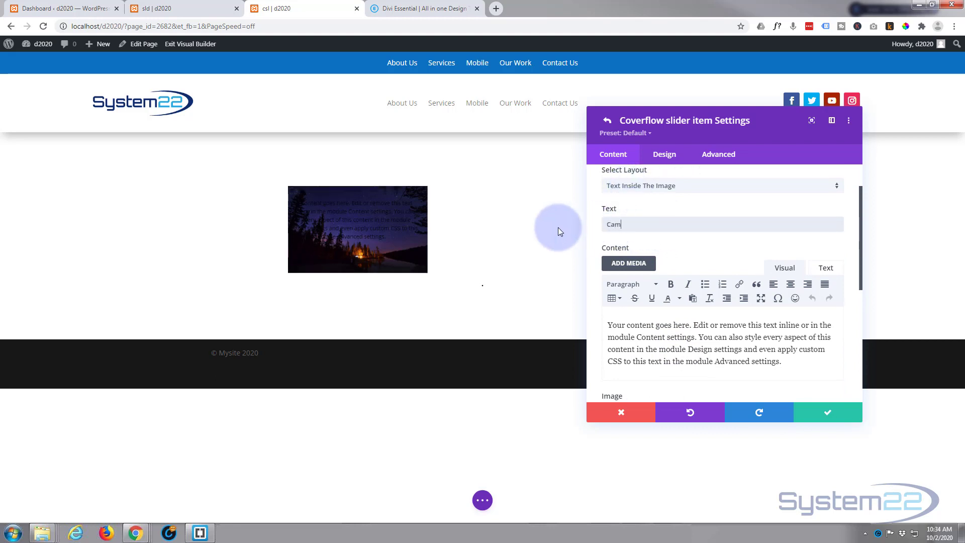
type("pfire")
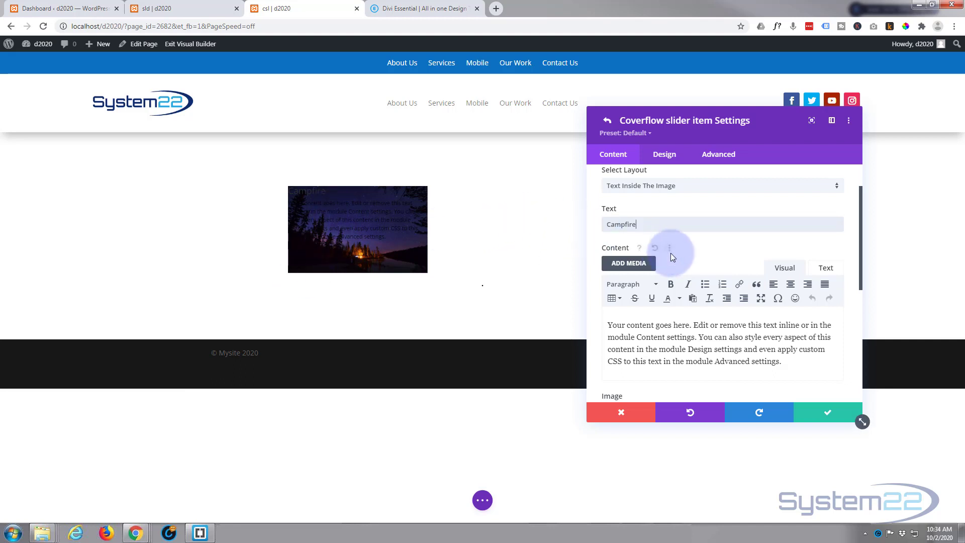
scroll(670, 252, "down", 5)
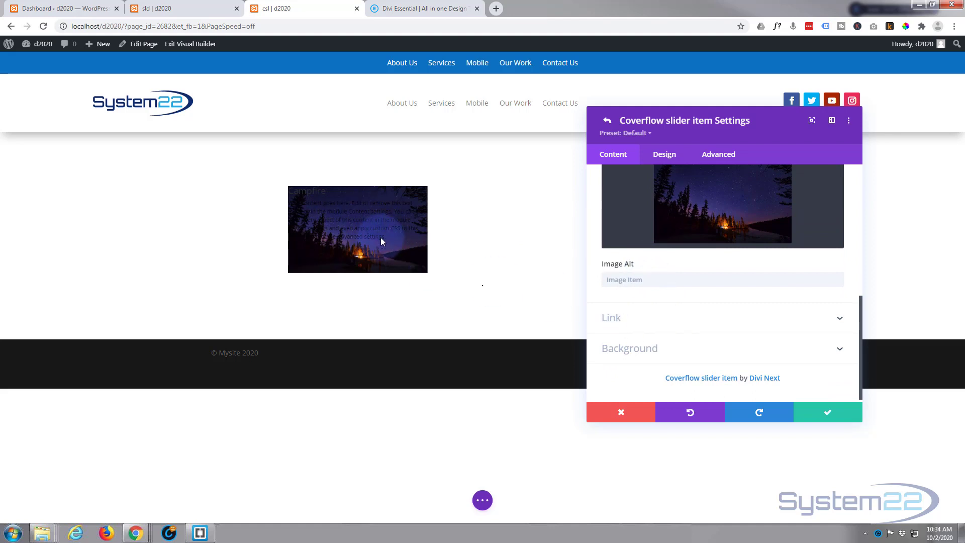
- Leave the slide's Module Link URL empty, keeping the link target In The Same Window
left_click(693, 322)
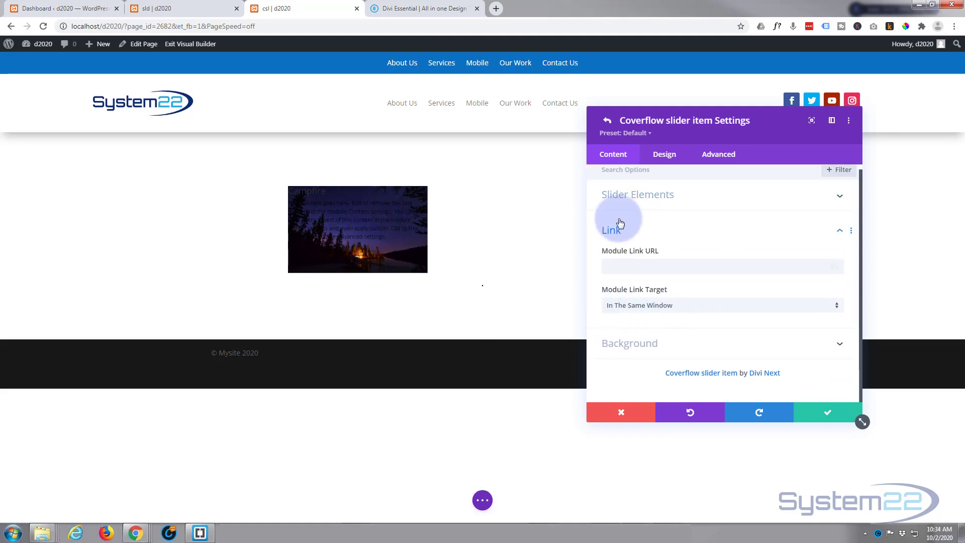
left_click(626, 268)
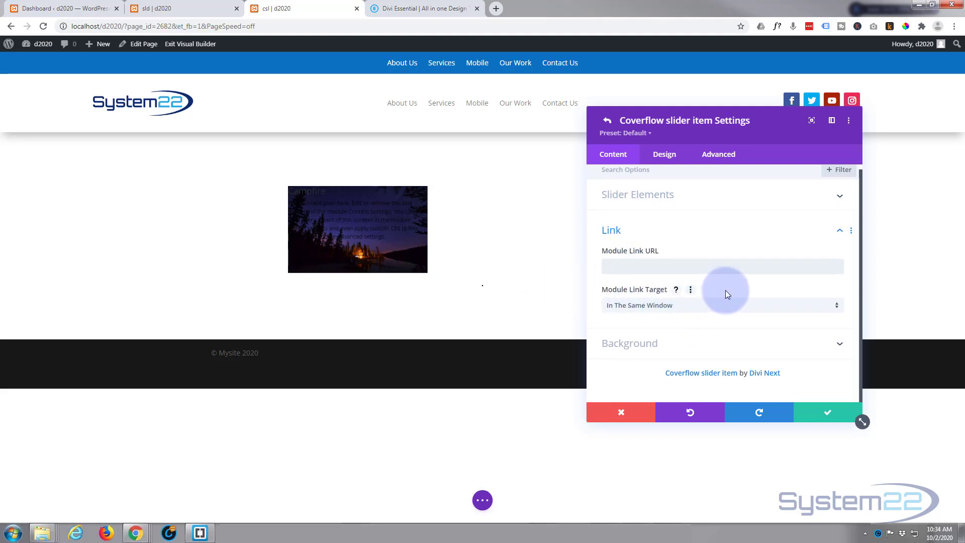
left_click(722, 307)
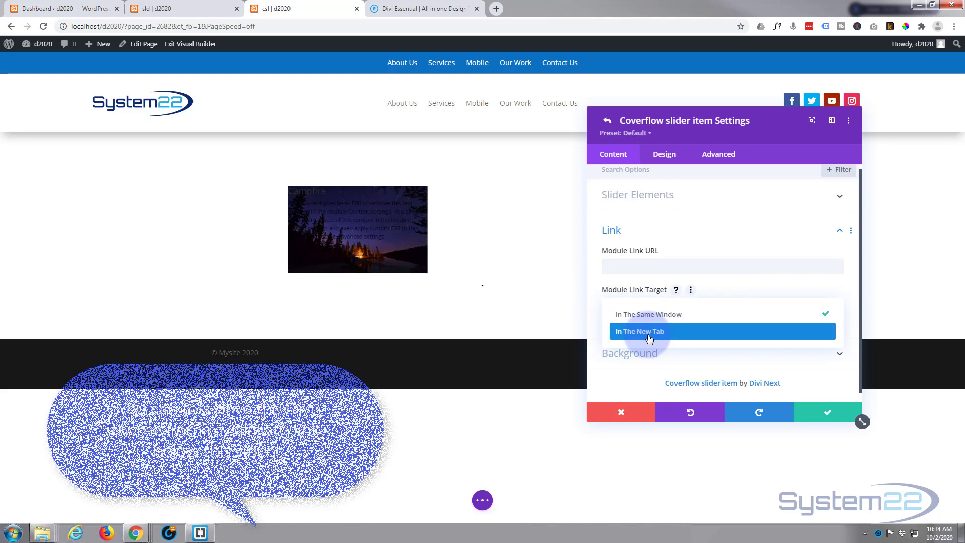
left_click(718, 286)
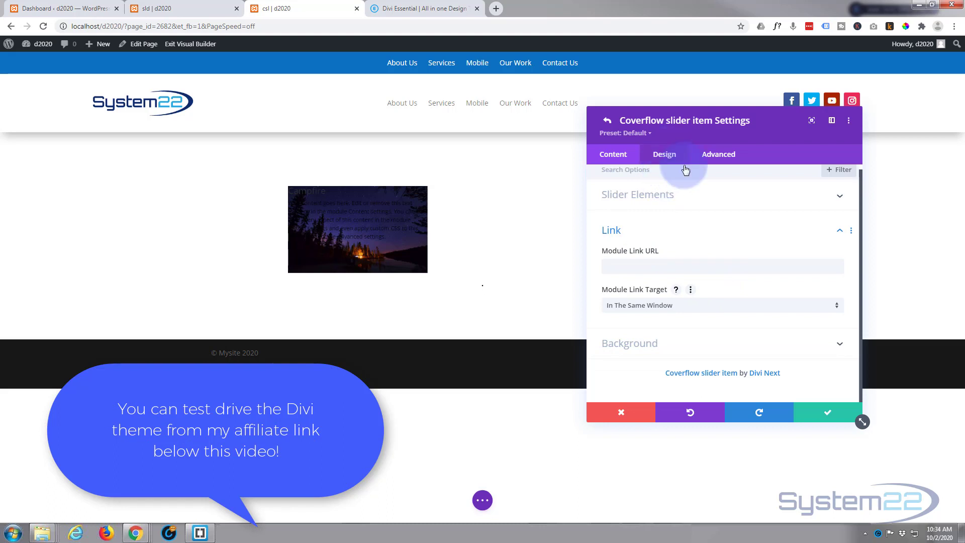
- Style the slide title as an uppercase, centred H2 heading
scroll(701, 204, "up", 1)
left_click(667, 160)
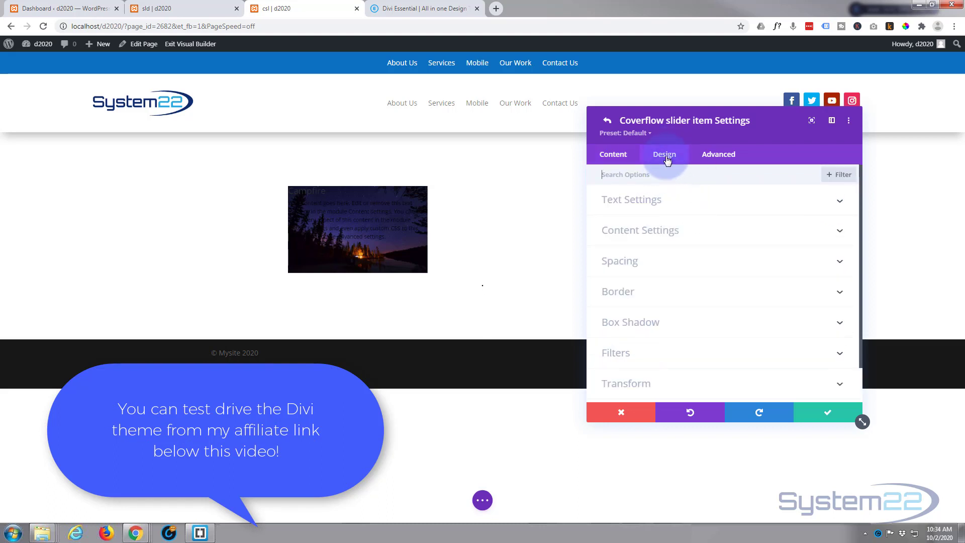
left_click(707, 206)
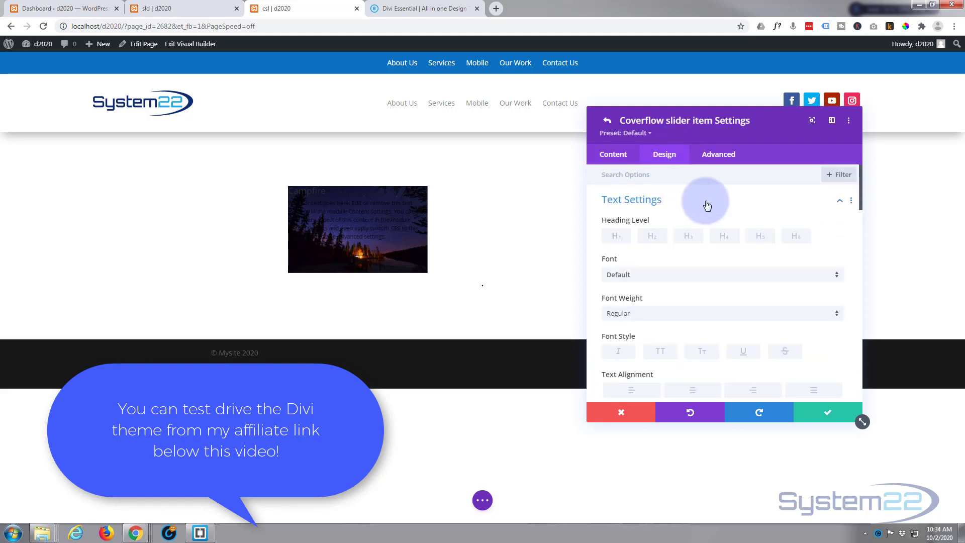
left_click(658, 241)
scroll(683, 257, "down", 2)
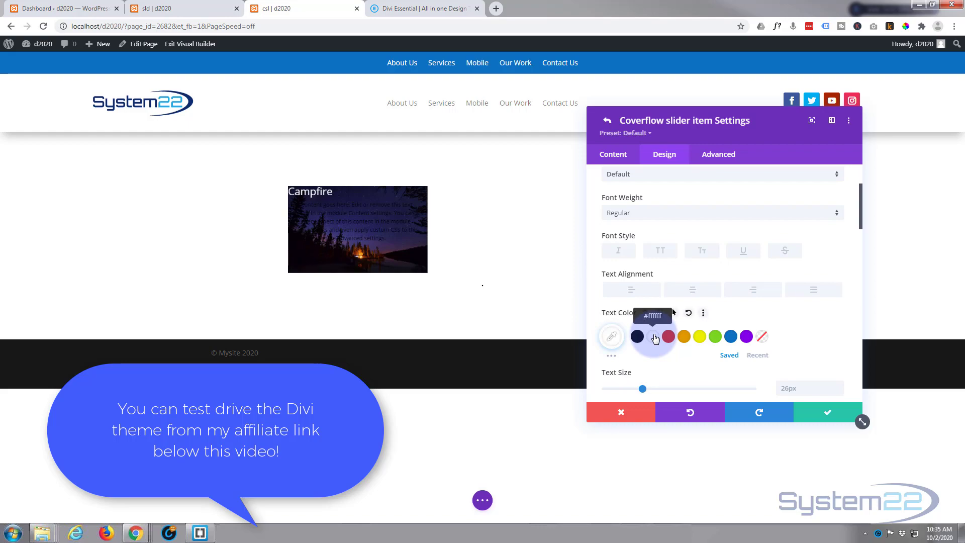
left_click(663, 254)
left_click(696, 291)
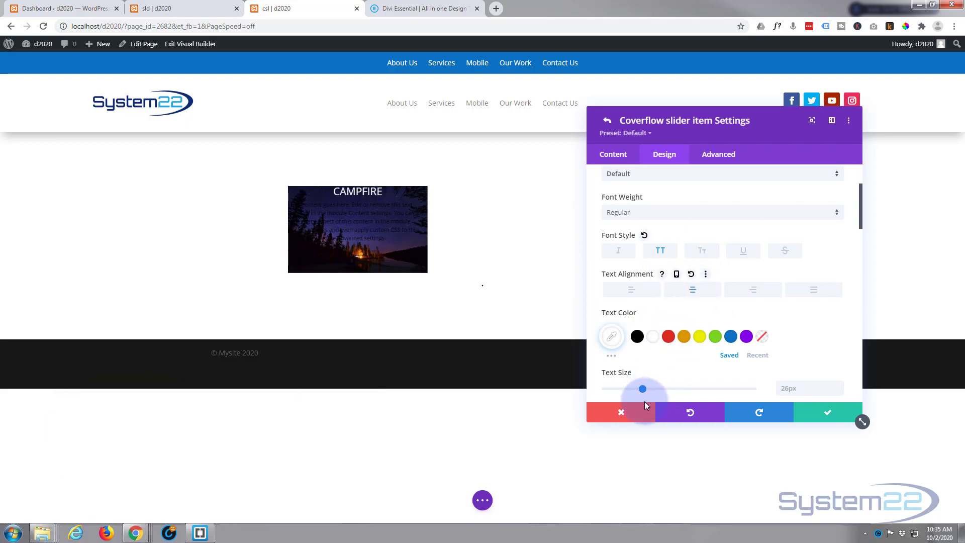
- Set the title text size to 33px and its font weight to Semi Bold
left_click_drag(643, 390, 649, 390)
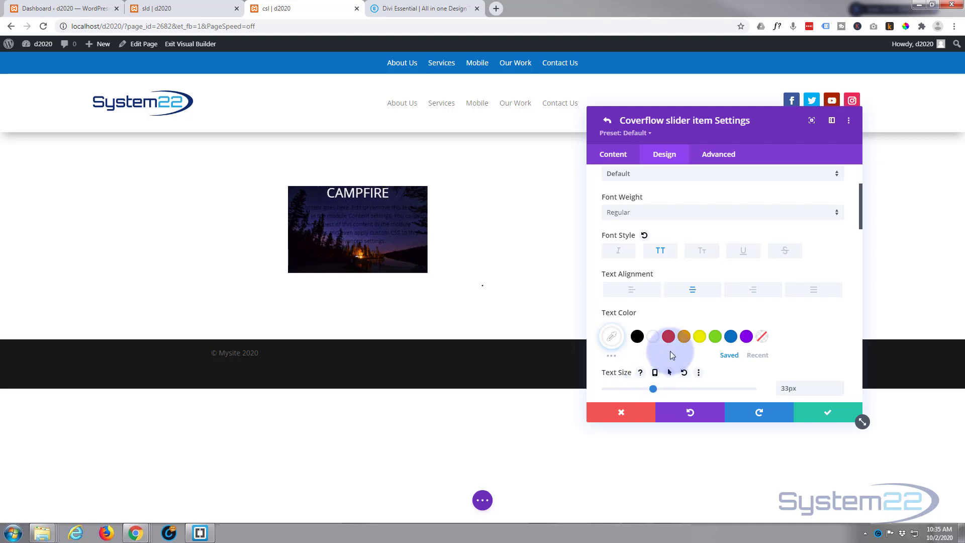
scroll(667, 280, "down", 2)
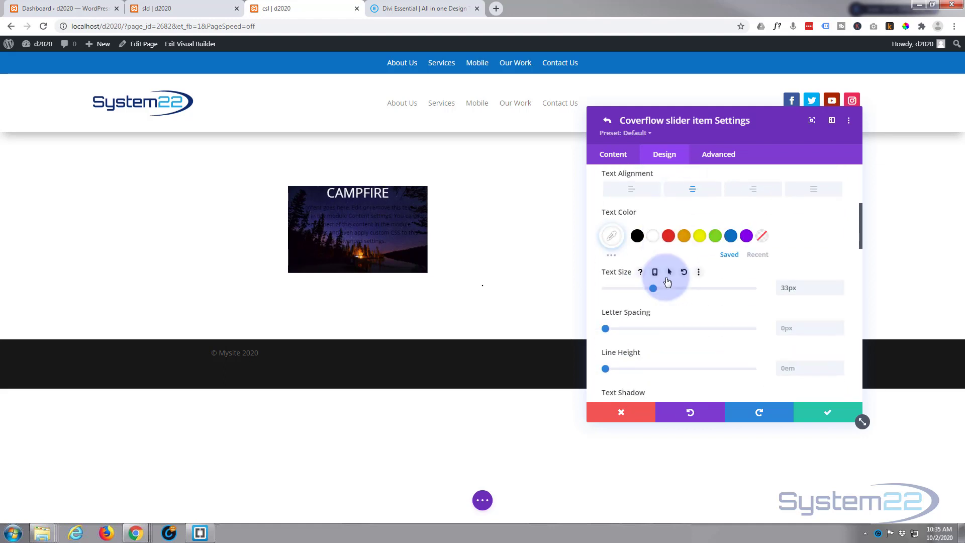
scroll(667, 281, "down", 1)
scroll(658, 263, "up", 3)
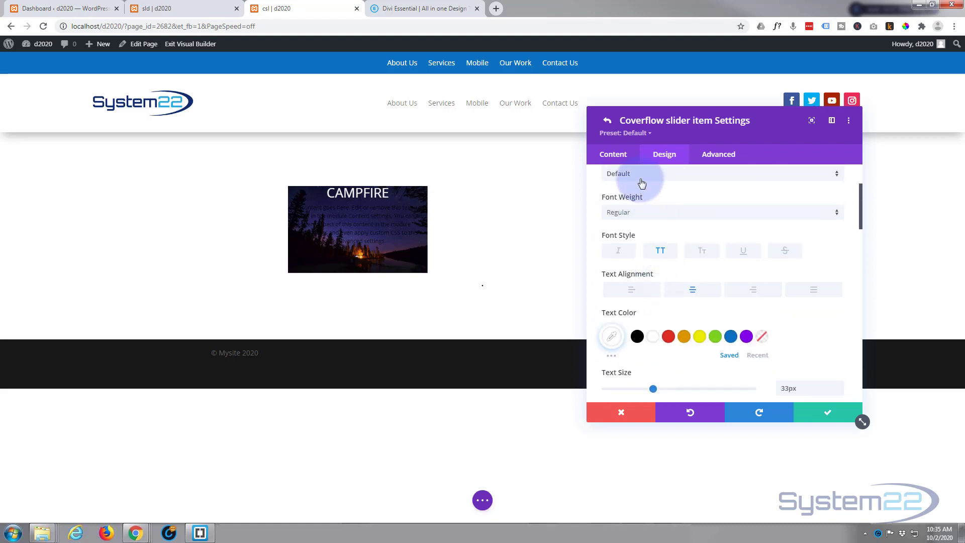
left_click(655, 213)
left_click(634, 255)
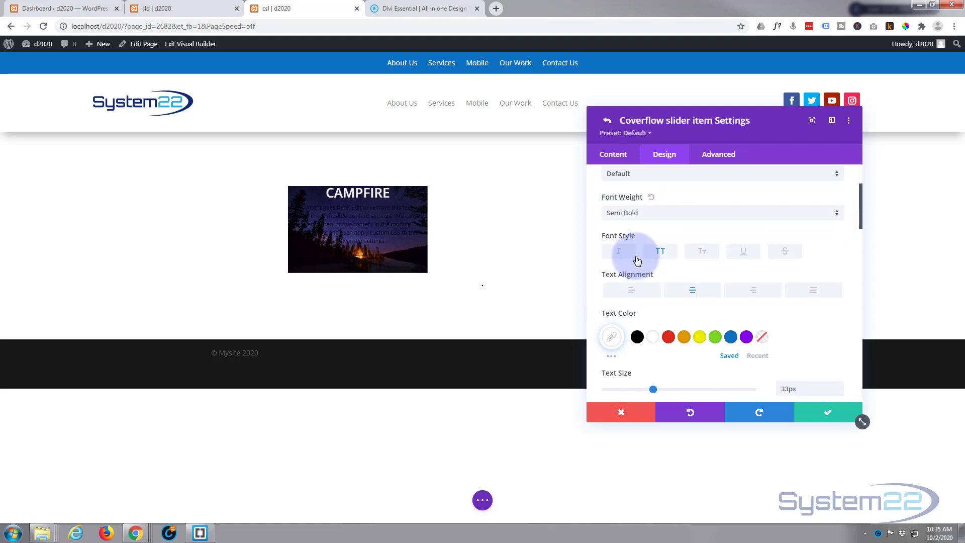
left_click(658, 252)
scroll(653, 266, "down", 2)
scroll(653, 272, "down", 7)
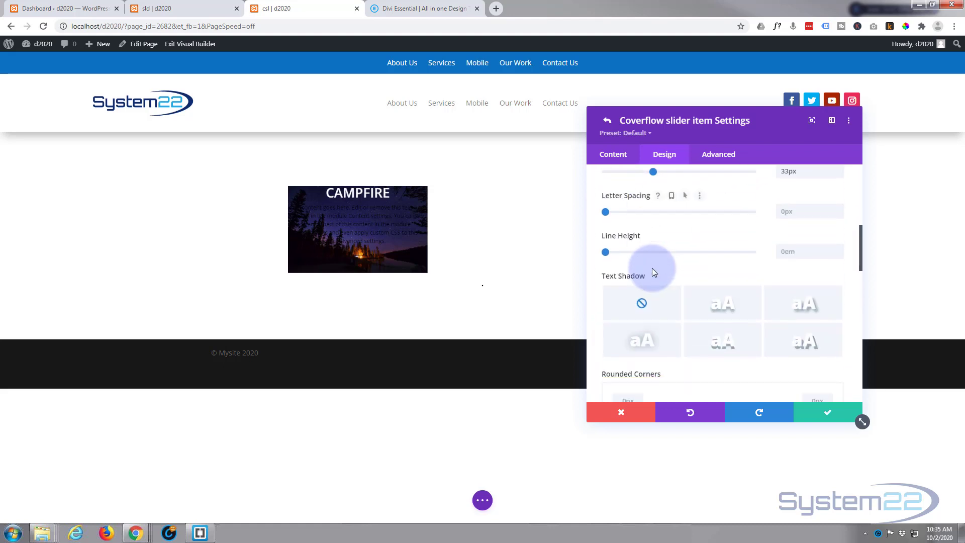
scroll(654, 273, "down", 4)
scroll(652, 267, "down", 5)
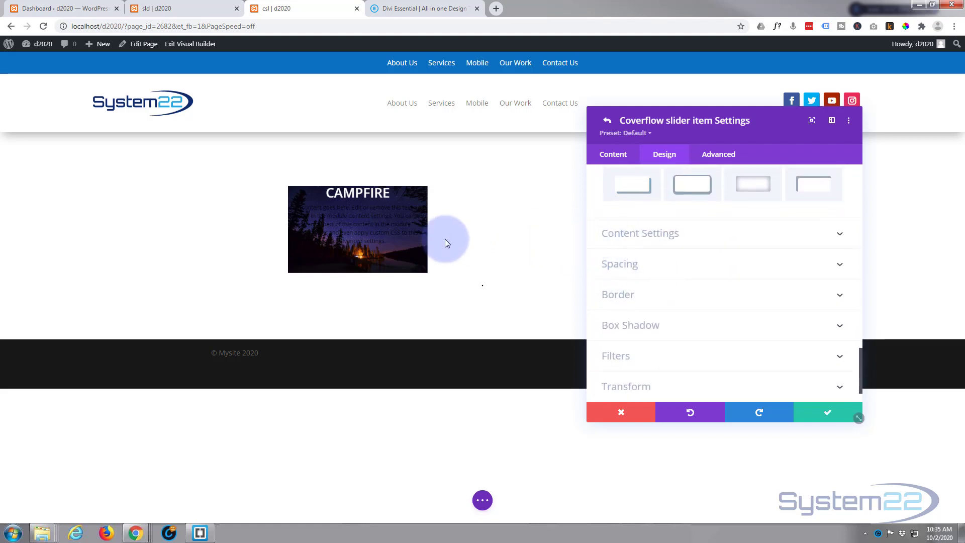
- Make the slide body text white and centre-aligned in Content Settings
left_click(709, 235)
scroll(635, 251, "down", 3)
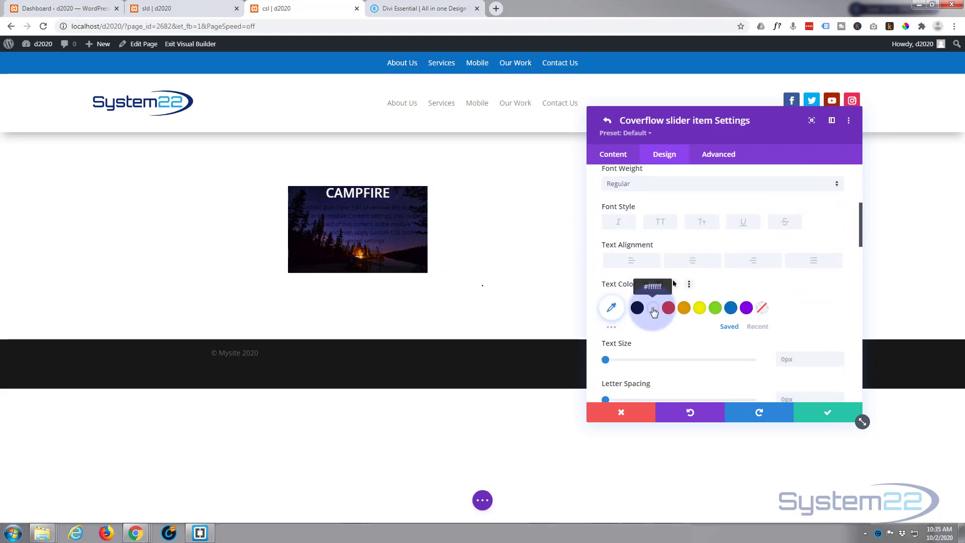
left_click(654, 311)
scroll(653, 324, "up", 1)
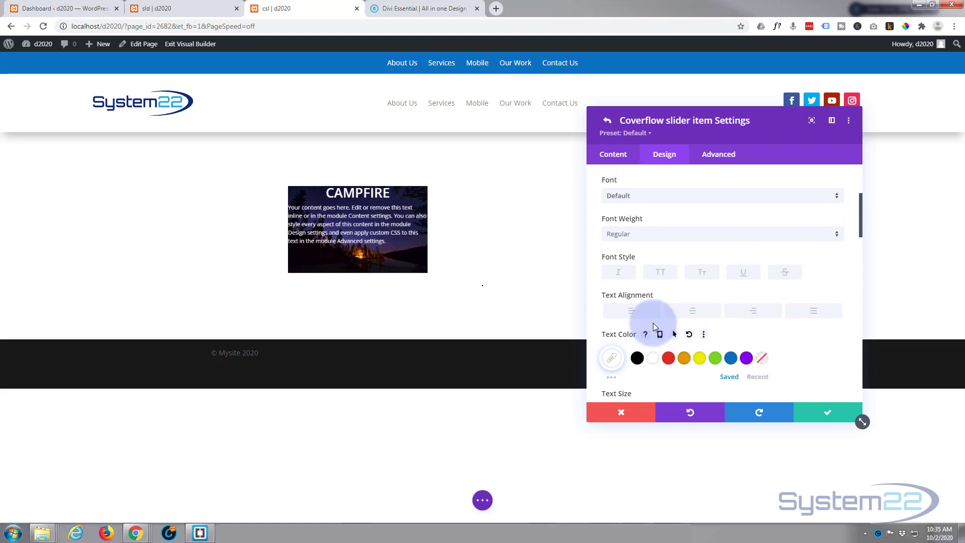
left_click(689, 312)
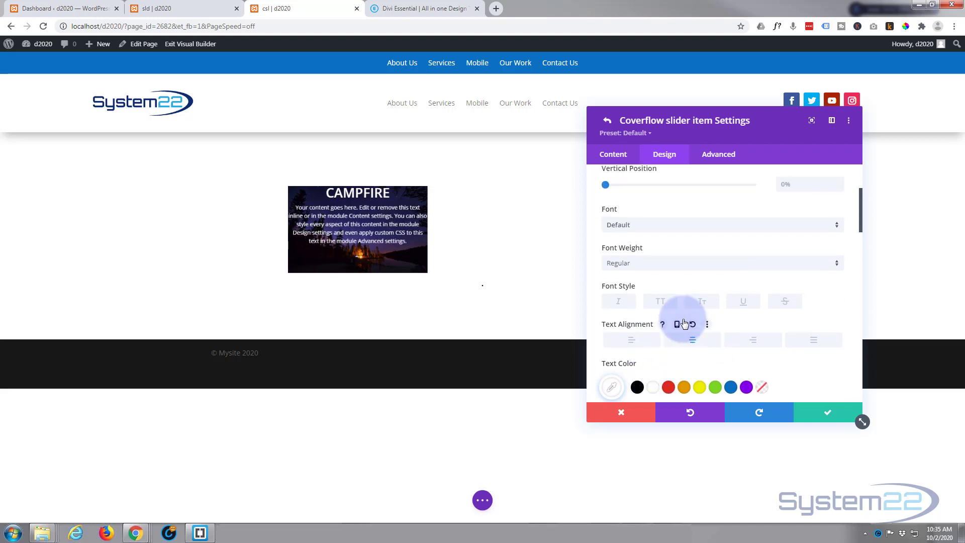
- Adjust two further body text values in the Content Settings
scroll(683, 323, "up", 2)
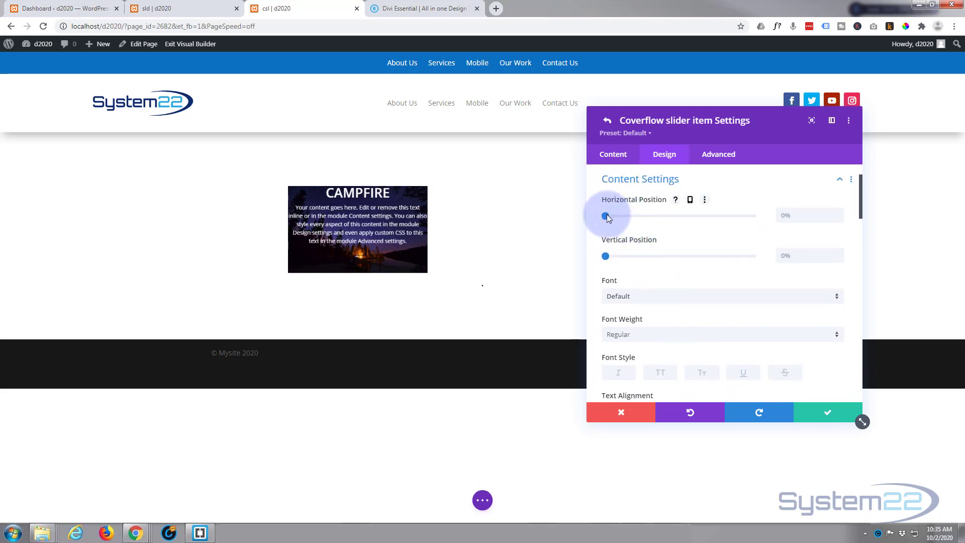
mouse_move(610, 216)
left_mouse_down()
mouse_move(671, 216)
mouse_move(596, 221)
left_mouse_up()
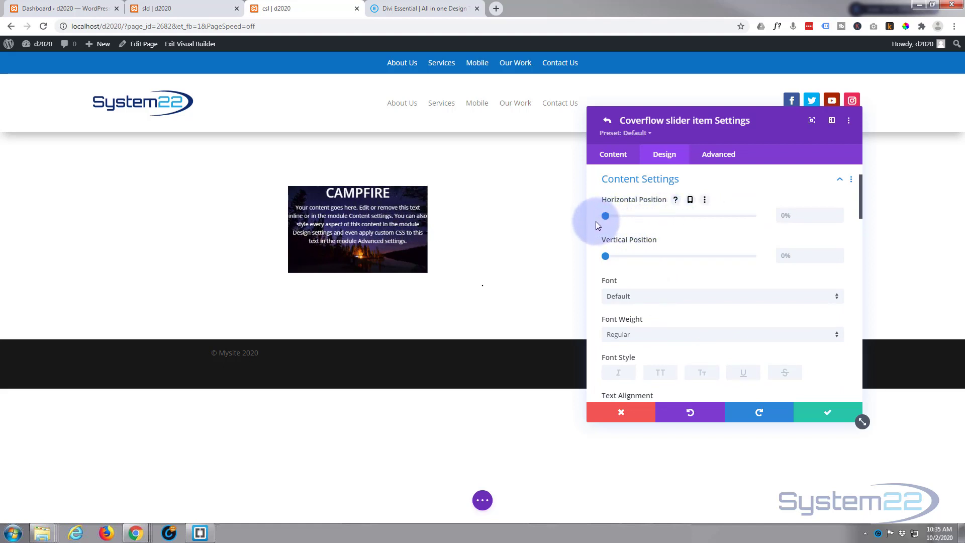
mouse_move(605, 256)
left_mouse_down()
mouse_move(625, 256)
mouse_move(599, 258)
left_mouse_up()
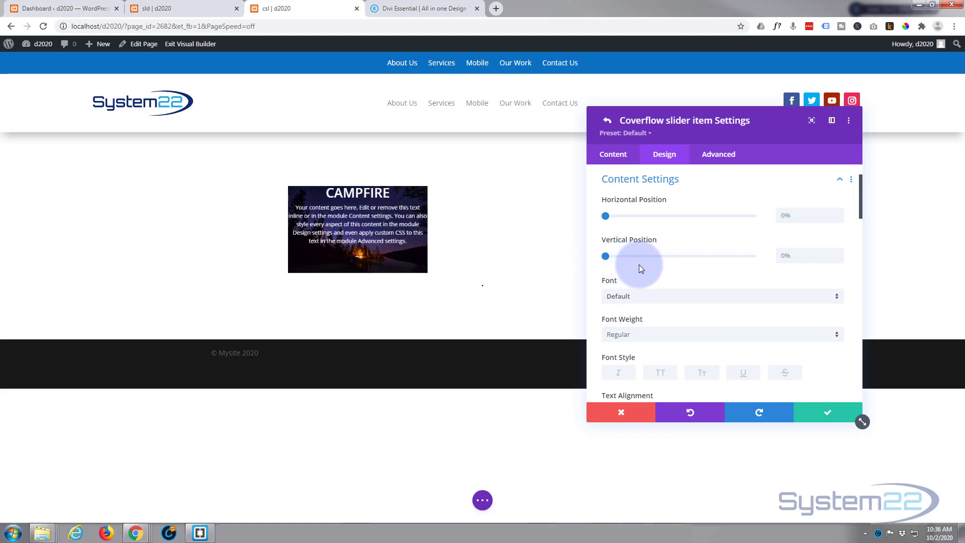
scroll(608, 260, "down", 1)
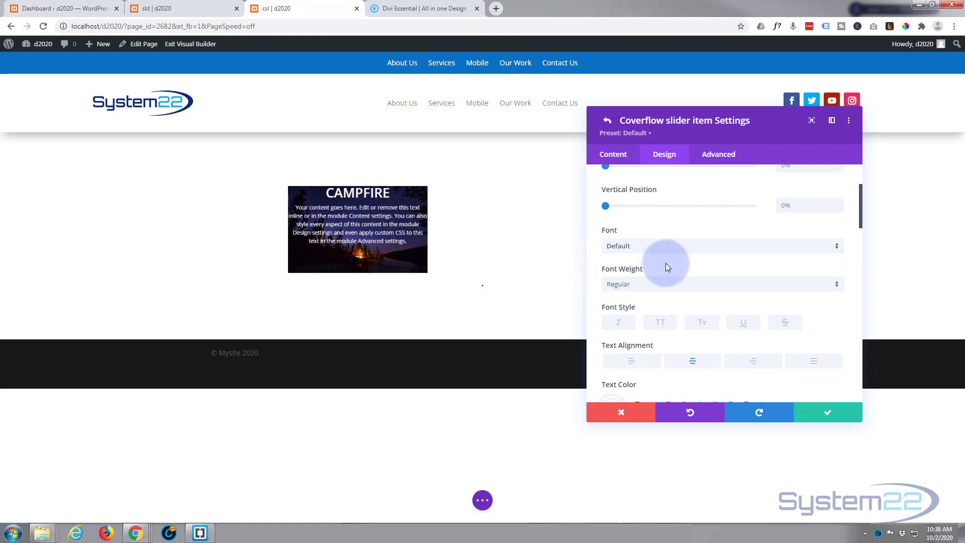
scroll(672, 261, "down", 3)
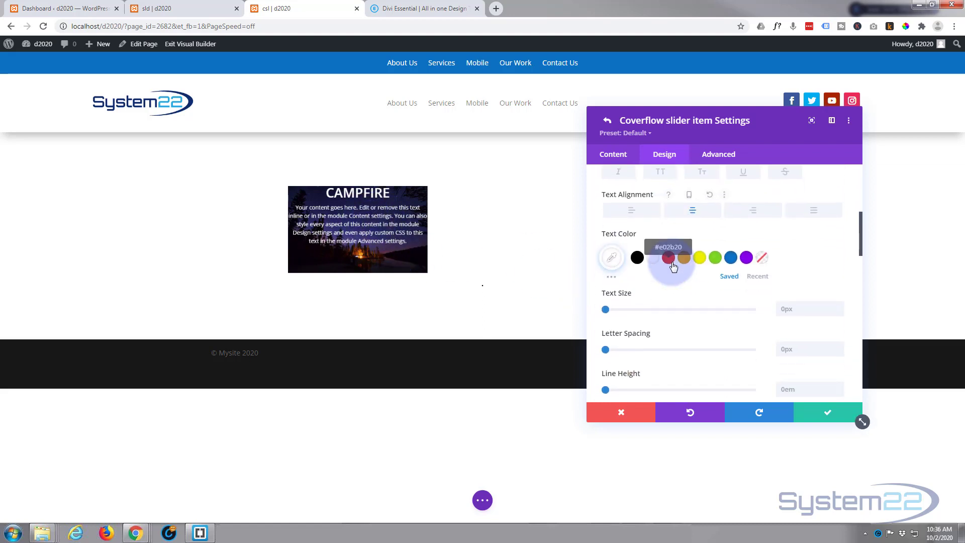
scroll(617, 257, "down", 1)
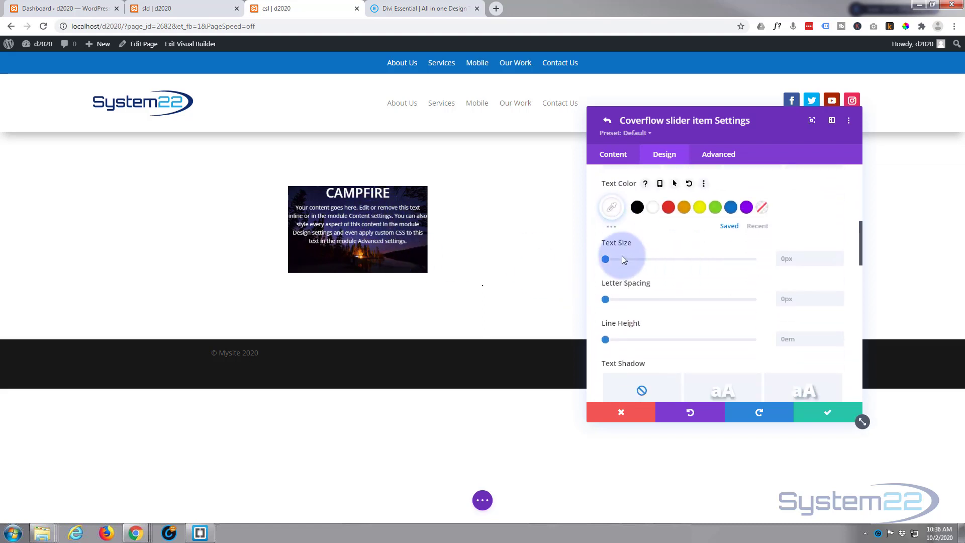
scroll(728, 281, "down", 3)
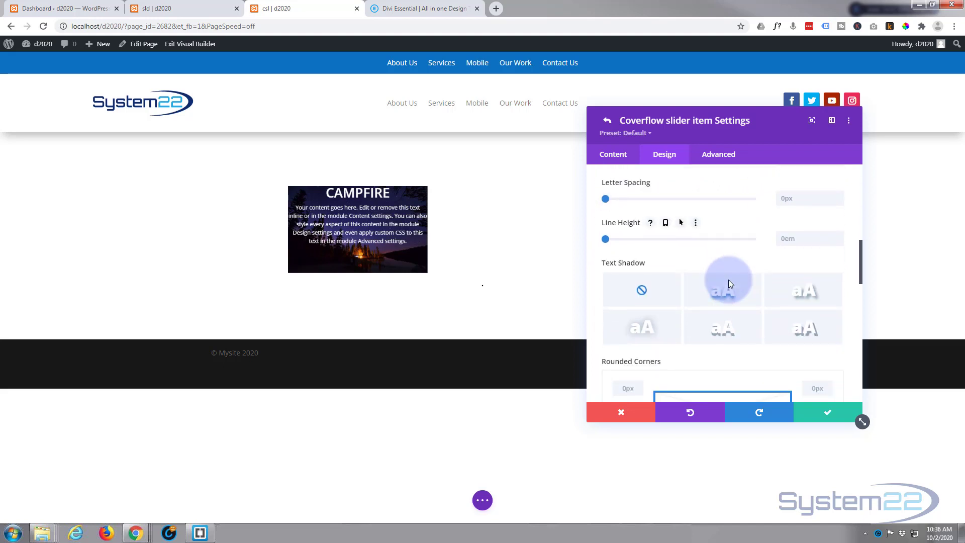
scroll(728, 284, "down", 4)
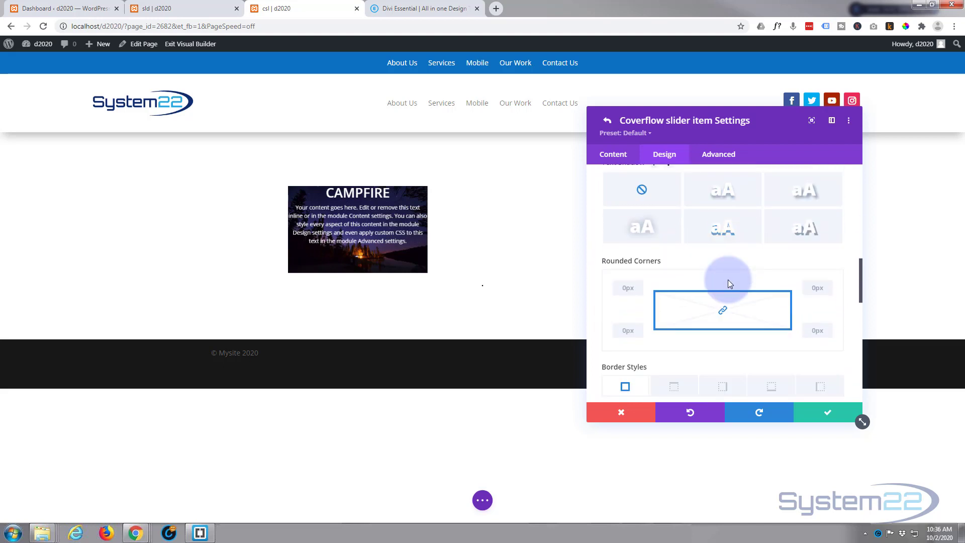
scroll(729, 283, "down", 7)
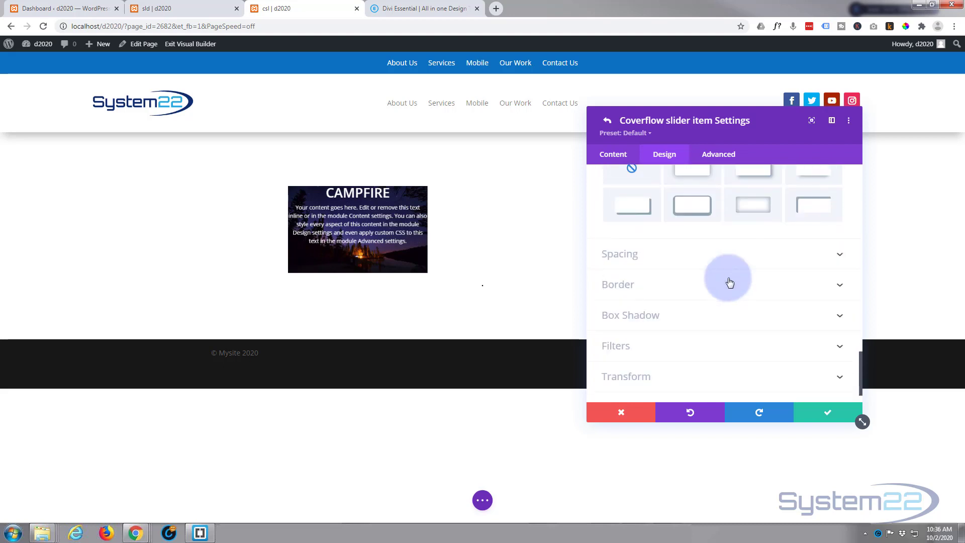
- Give the slide text 20px top and bottom padding
left_click(704, 253)
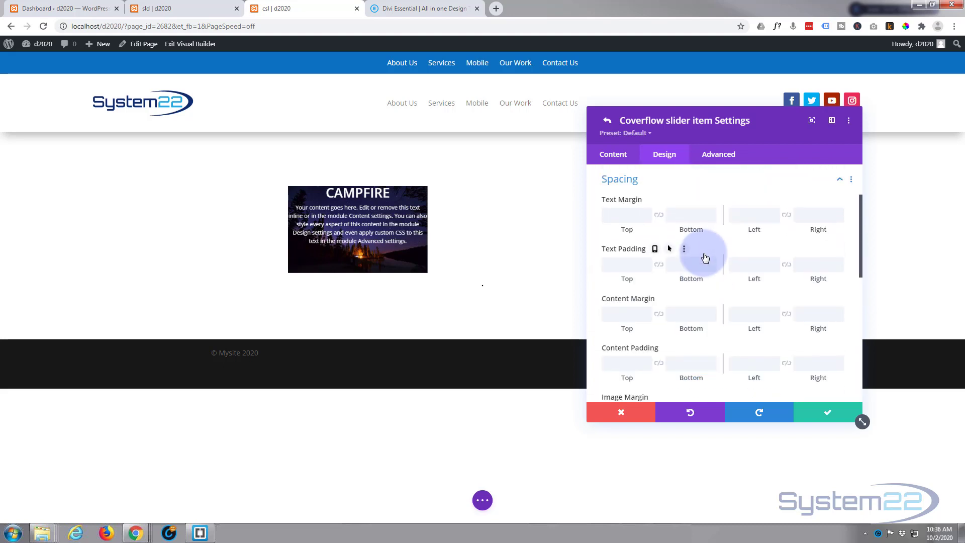
left_click(621, 213)
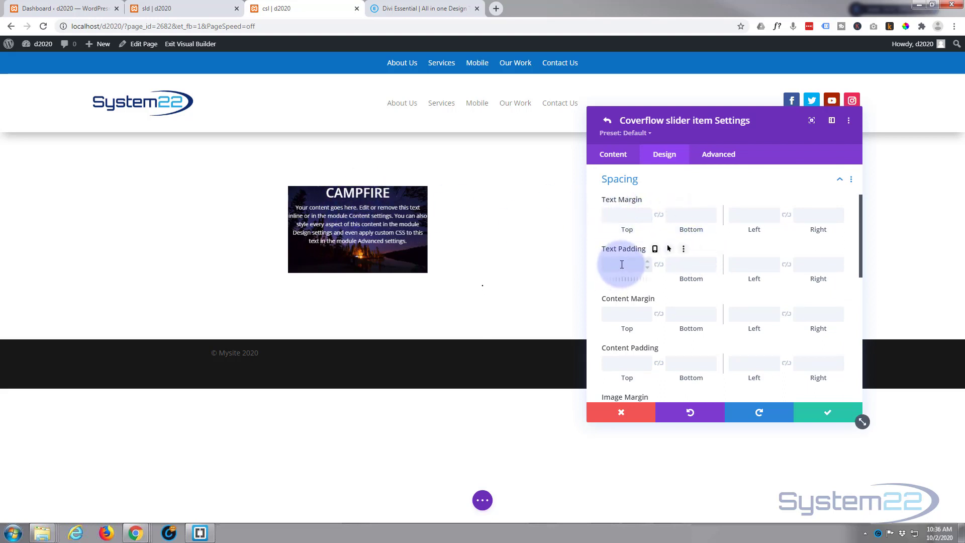
left_click_drag(691, 263, 685, 263)
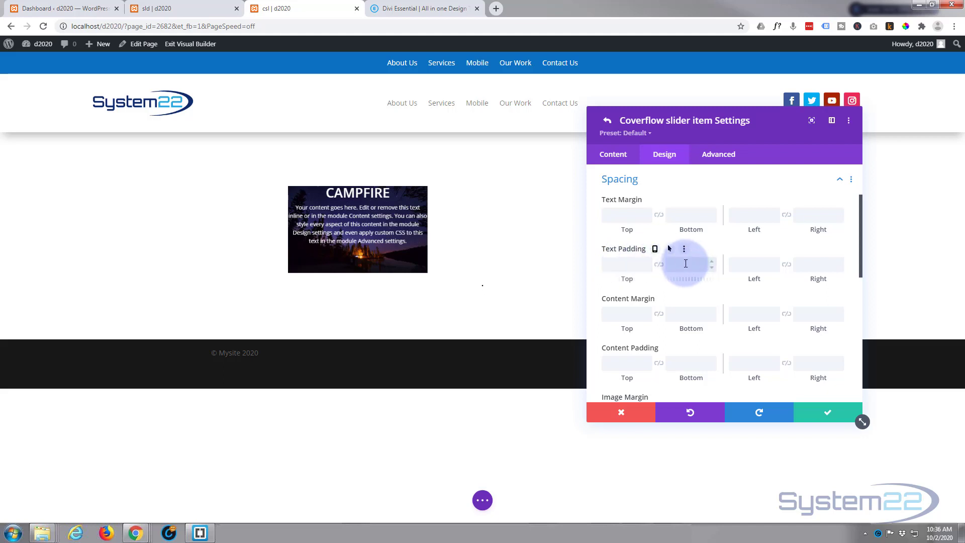
type("20px")
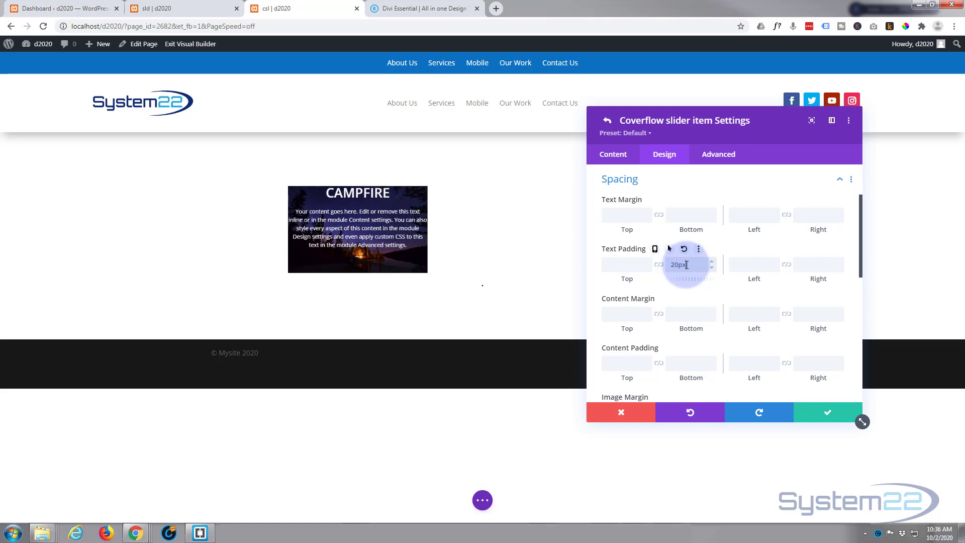
left_click(625, 262)
type("20px")
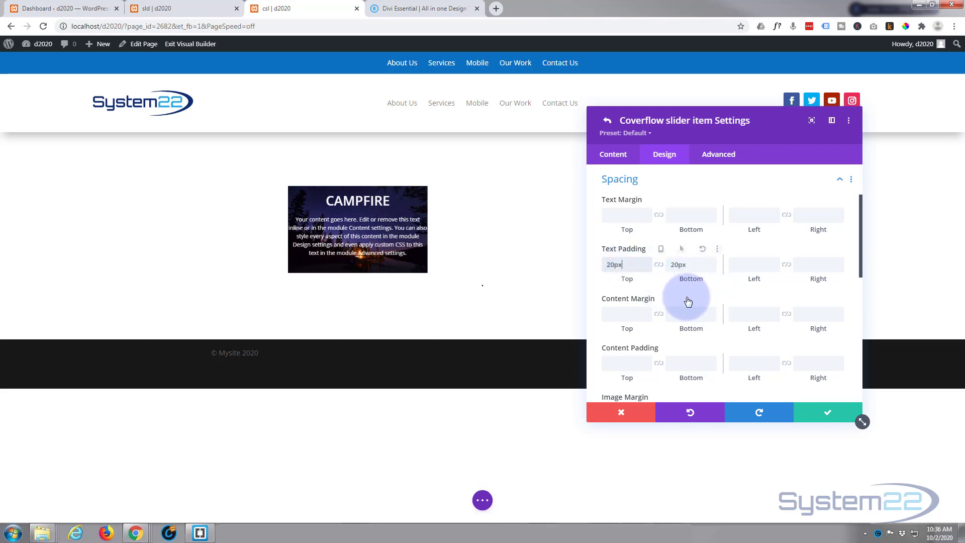
- Set the content's left margin to 20px and link it to the right margin
left_click(752, 314)
type("20px")
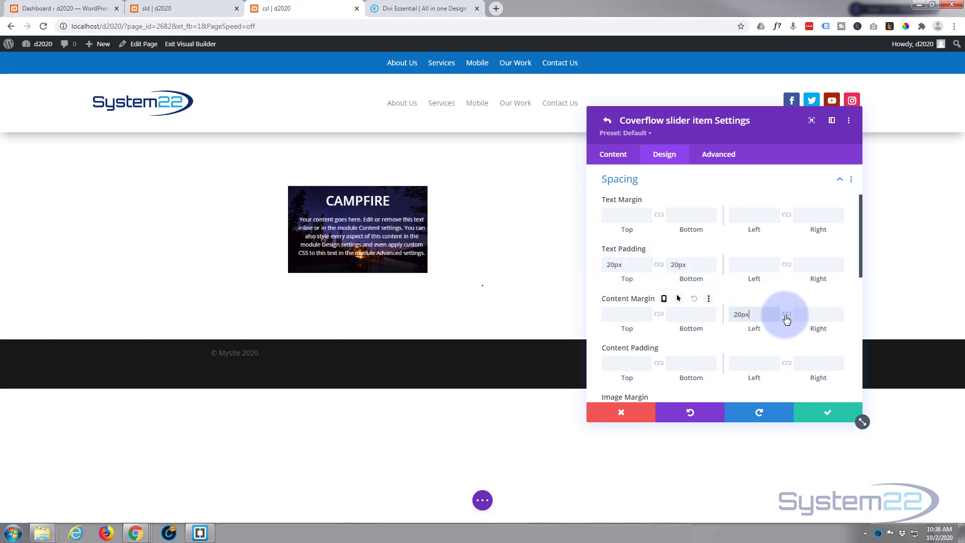
left_click(786, 317)
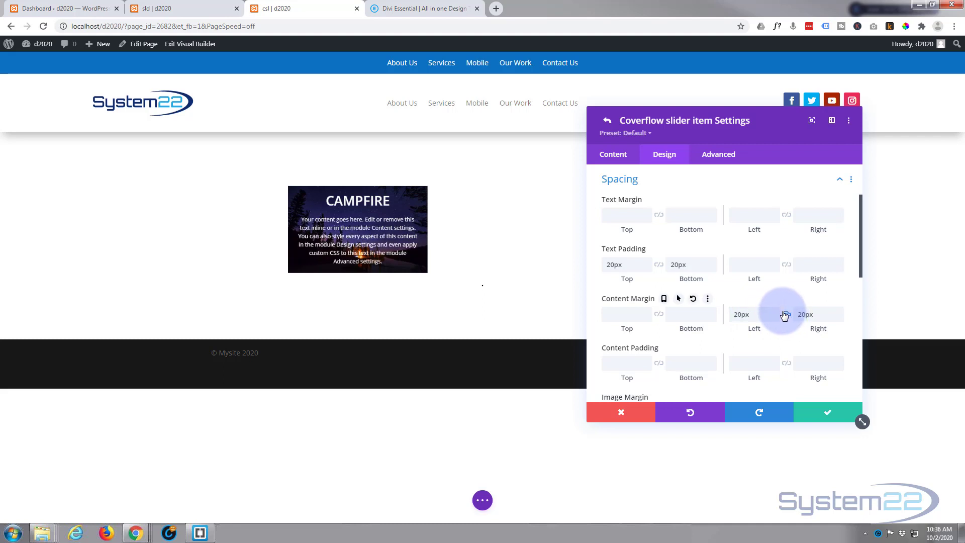
scroll(779, 283, "down", 6)
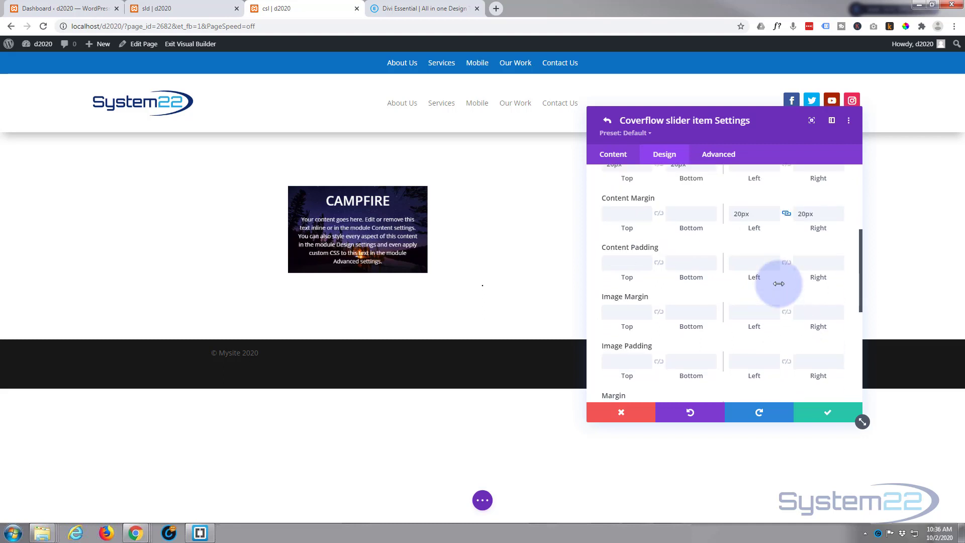
scroll(778, 283, "down", 1)
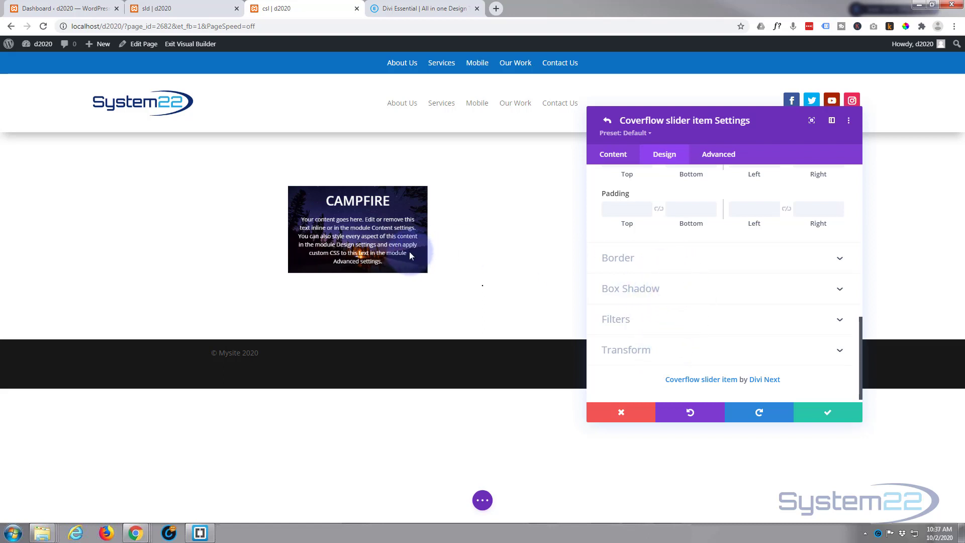
- Save the Campfire slide item and duplicate it six times, making seven slides
left_click(824, 416)
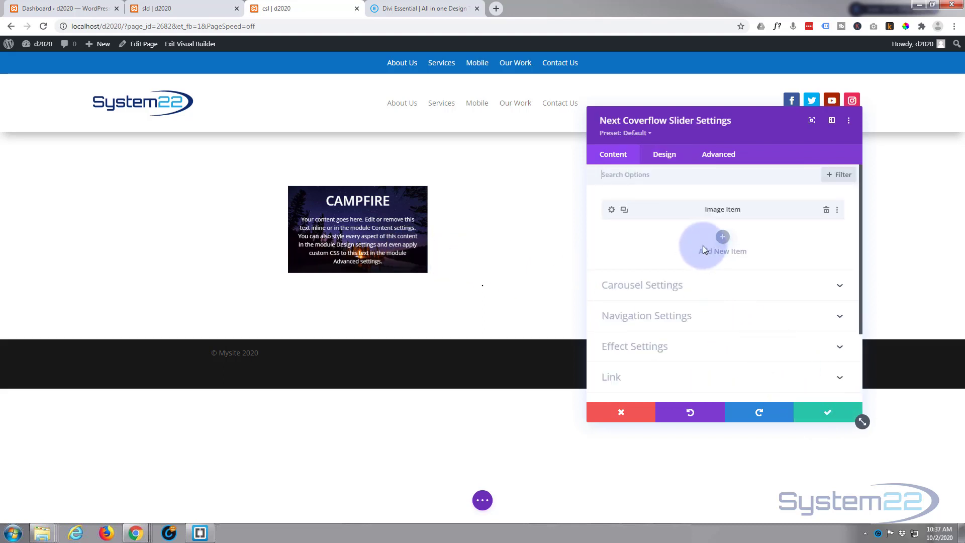
left_click(624, 211)
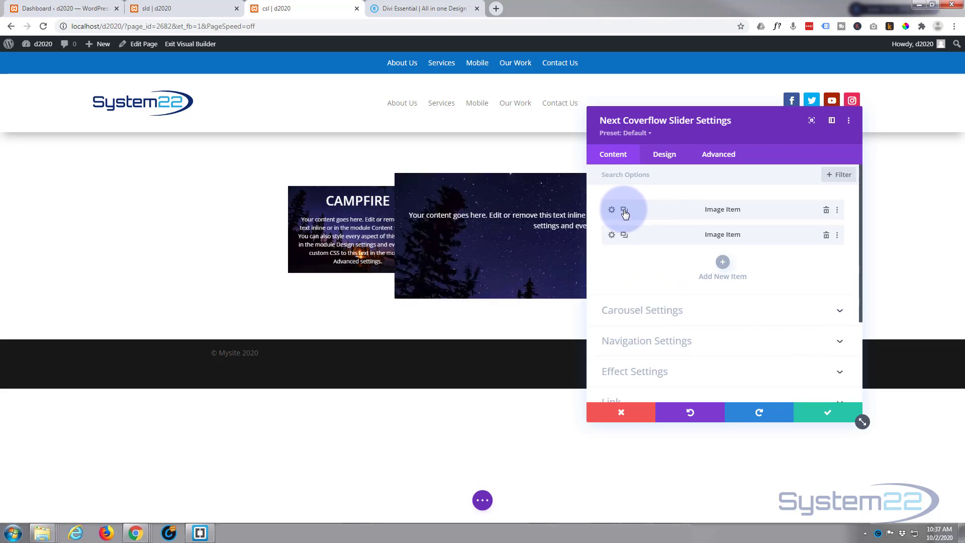
left_click(624, 210)
left_click(624, 211)
left_click(624, 210)
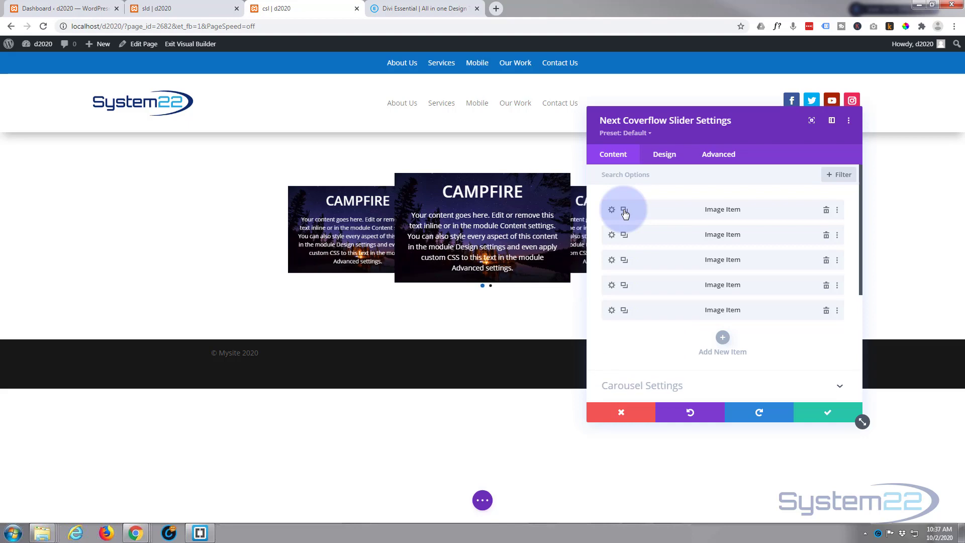
left_click(624, 210)
left_click(624, 210)
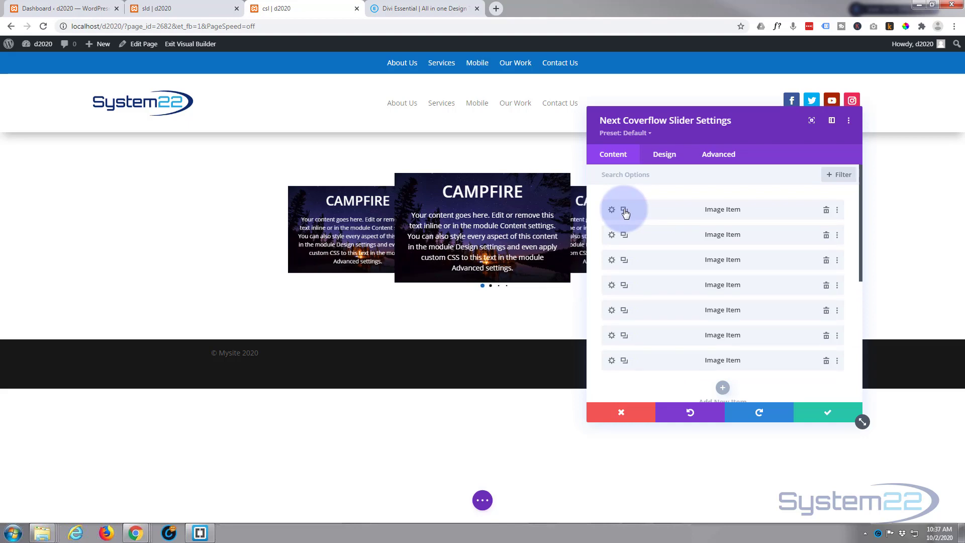
- Move the settings panel to the right to uncover the slider preview
left_click_drag(708, 133, 874, 122)
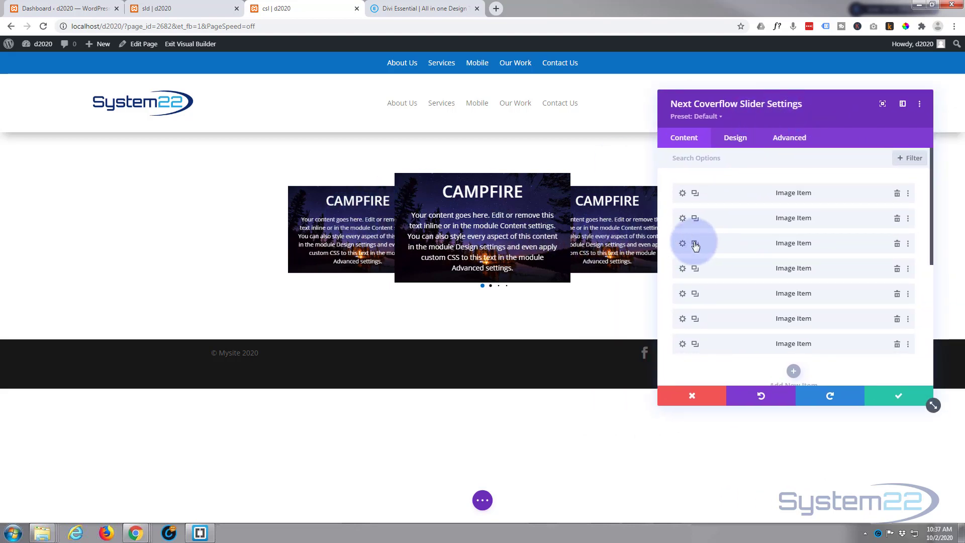
scroll(696, 246, "down", 1)
scroll(695, 246, "down", 3)
scroll(695, 245, "up", 5)
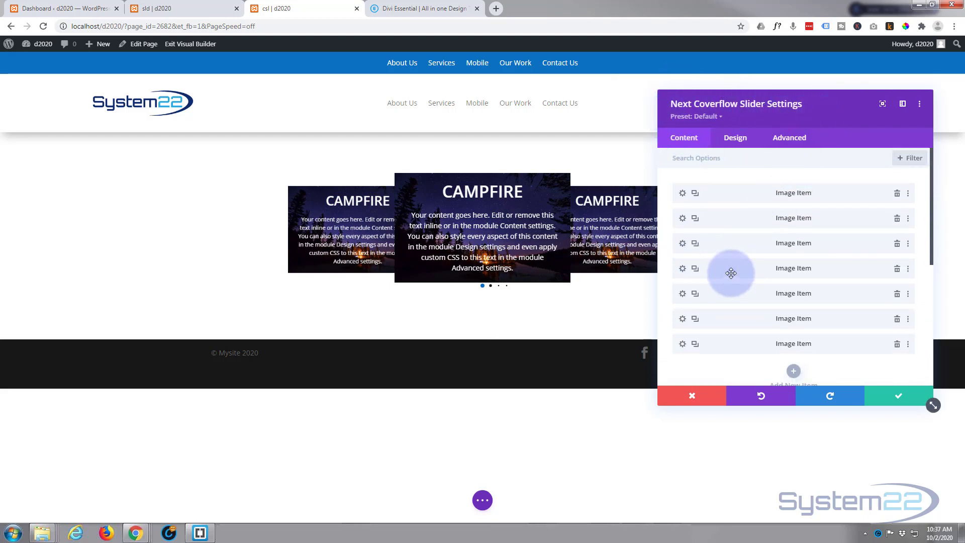
- In Carousel Settings, set Autoplay Delay to 3000 ms and switch Loop and Center Slide to YES
scroll(731, 273, "down", 4)
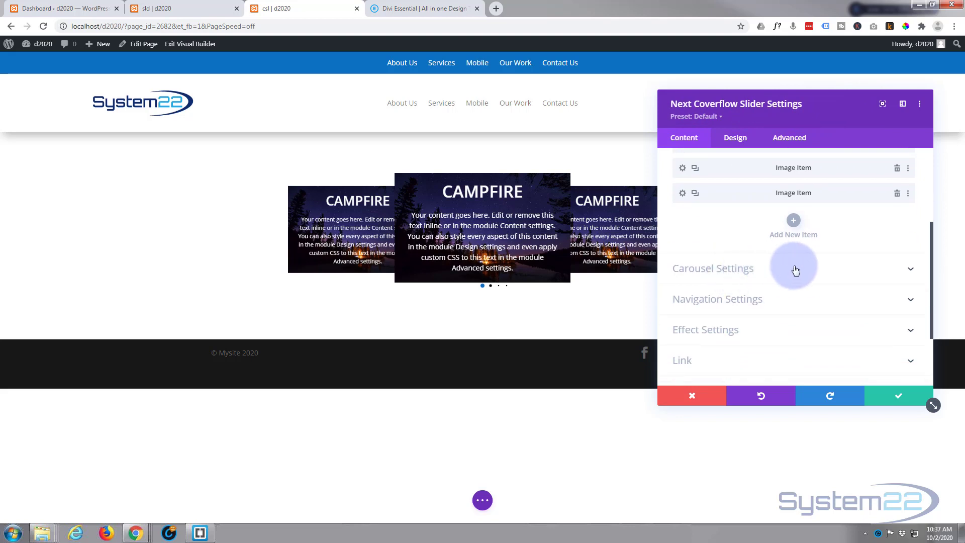
left_click(795, 269)
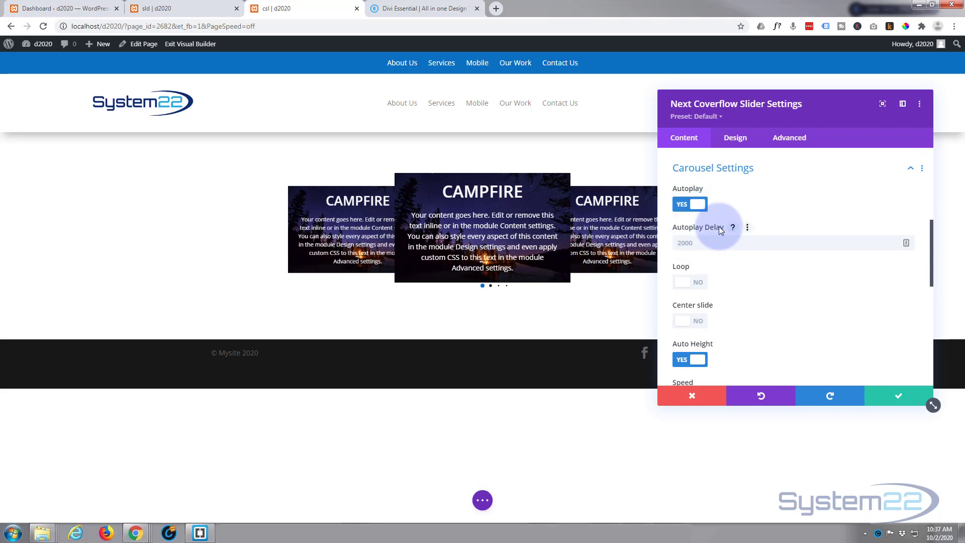
left_click(669, 243)
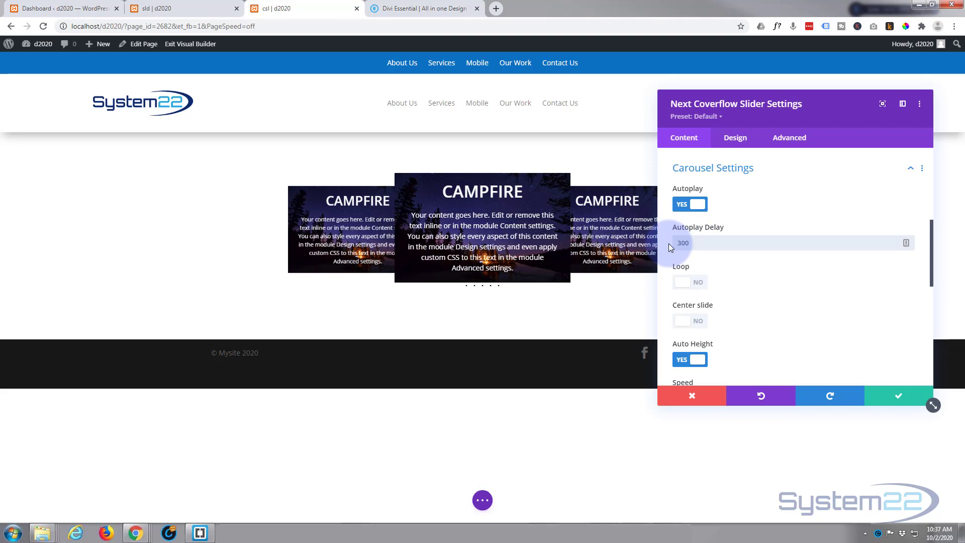
left_click(700, 283)
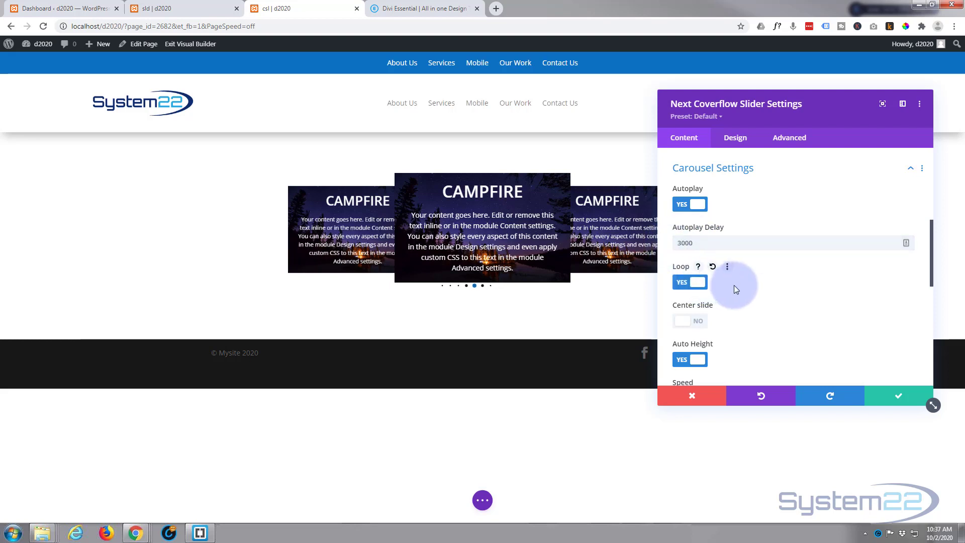
scroll(734, 285, "down", 1)
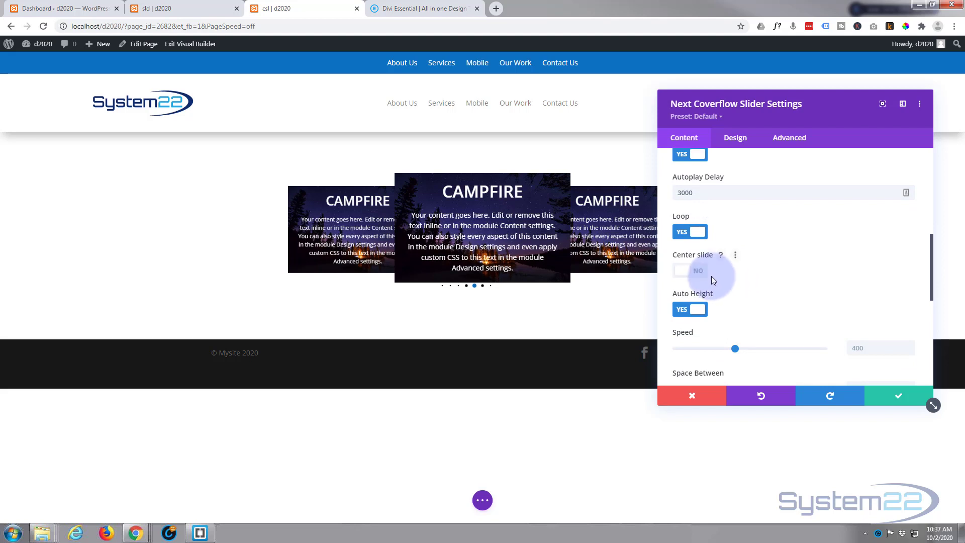
left_click(697, 274)
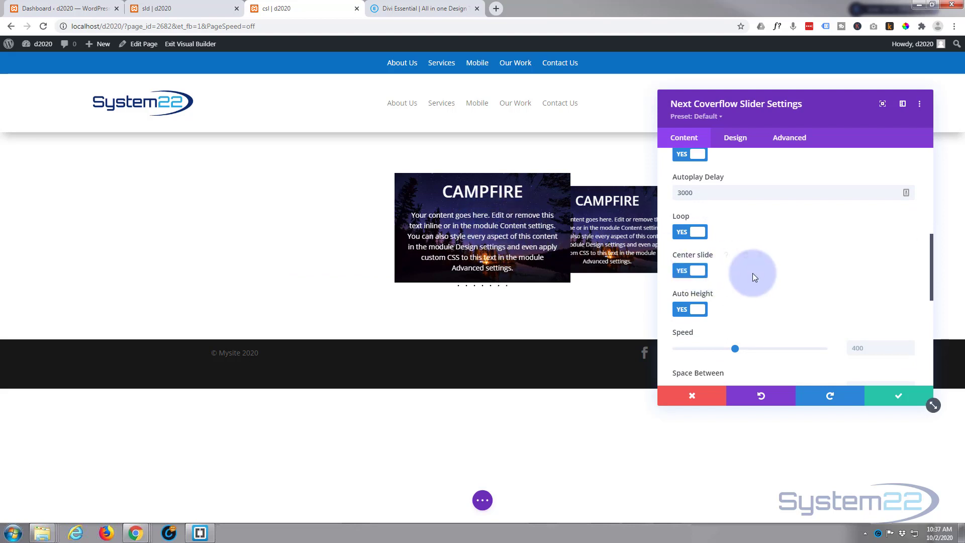
scroll(752, 273, "down", 2)
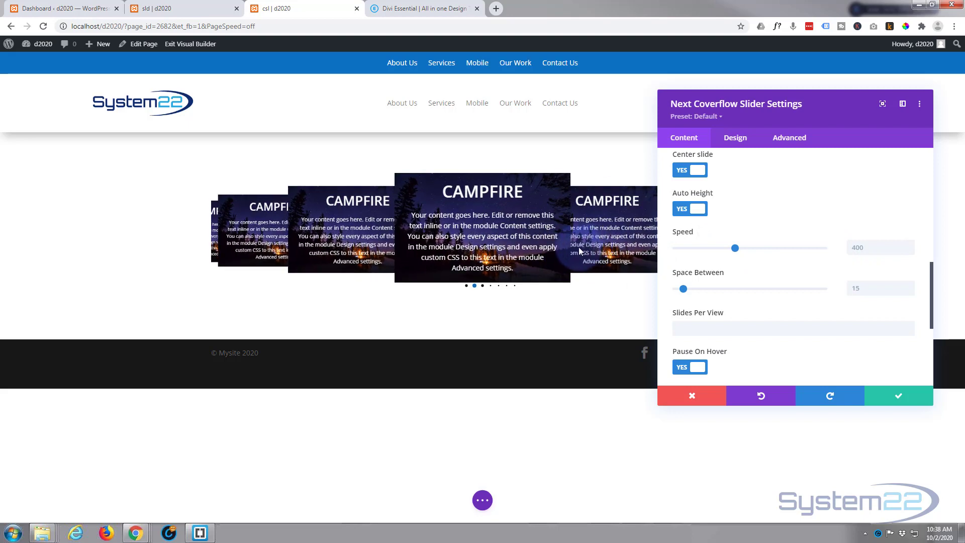
left_click(719, 239)
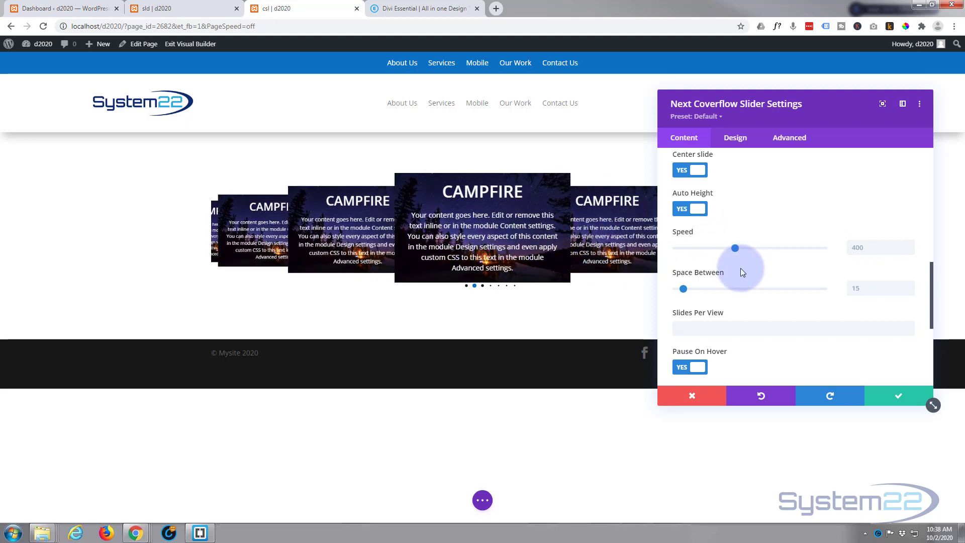
- Set Slides Per View to 5 and reduce Space Between to 1
scroll(740, 267, "down", 3)
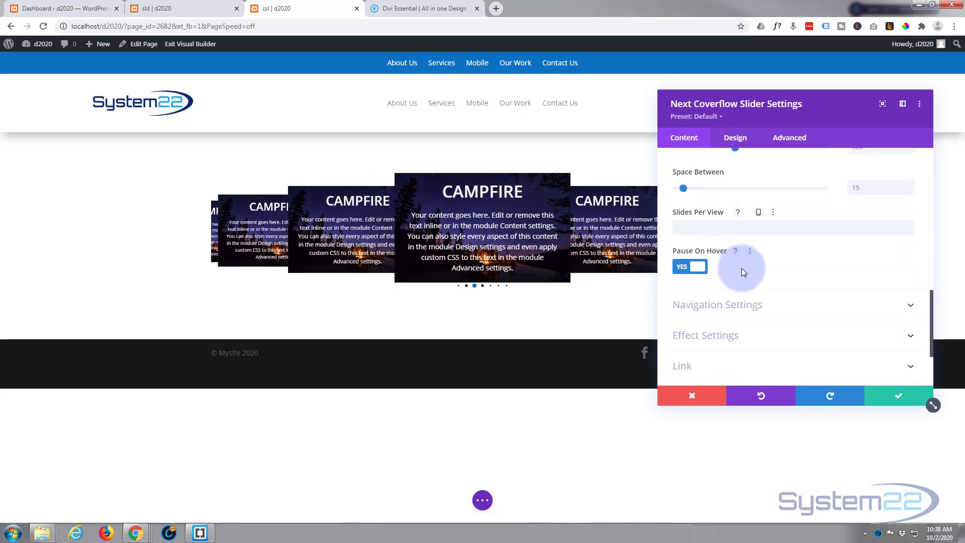
left_click(693, 227)
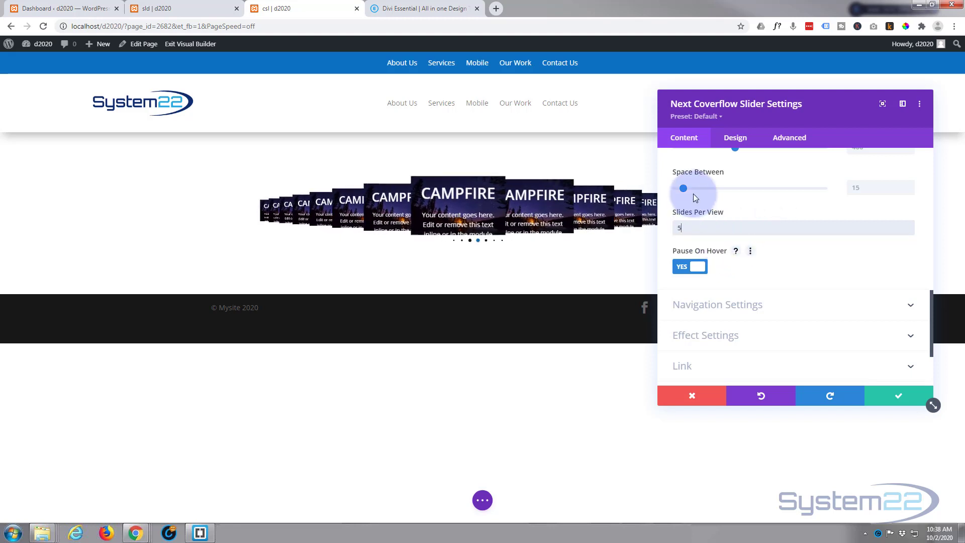
left_click_drag(681, 188, 647, 196)
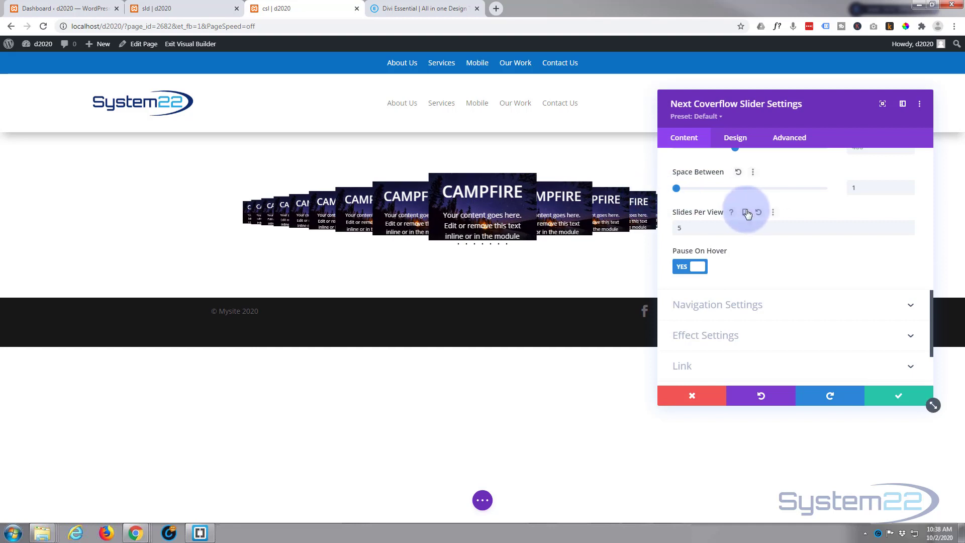
scroll(748, 211, "down", 2)
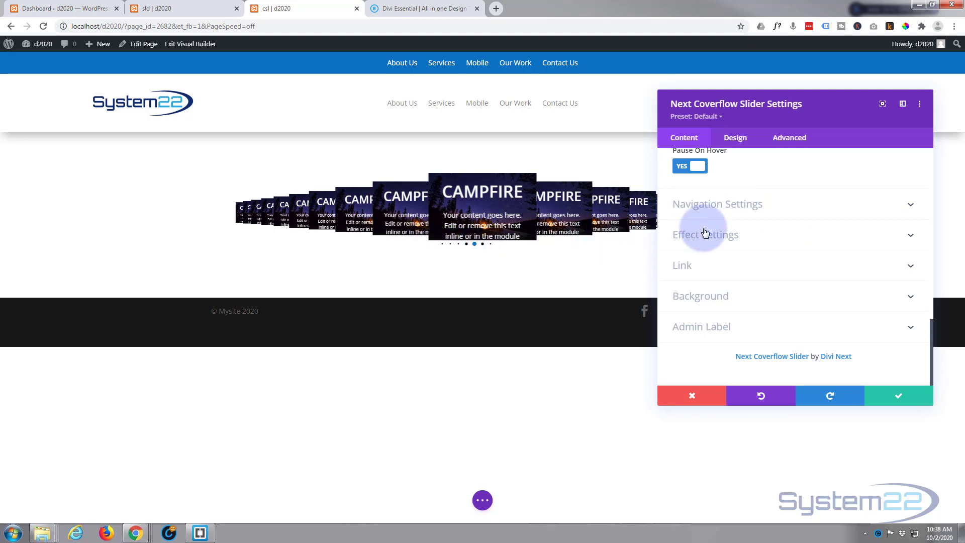
- Try arrow navigation on the slider, then turn it back off
left_click(769, 207)
scroll(770, 212, "up", 2)
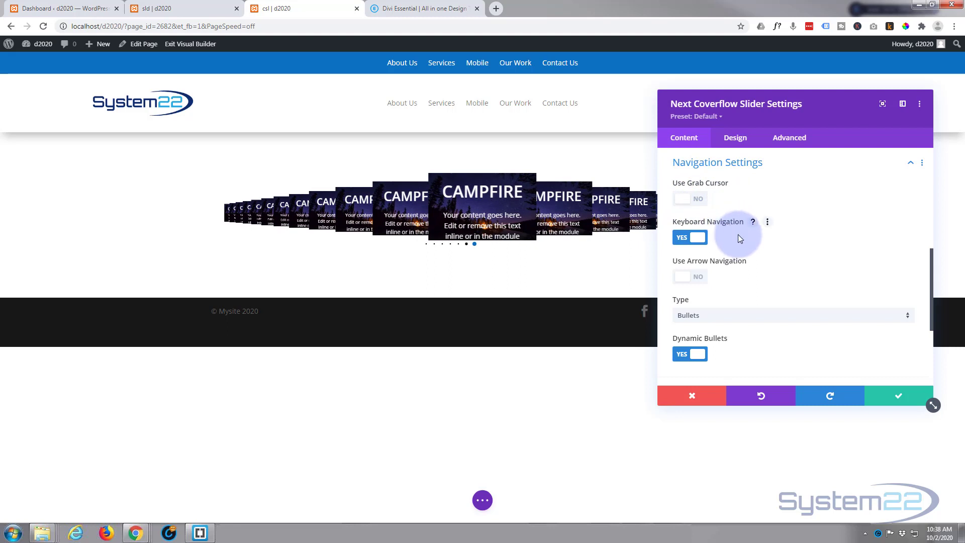
left_click(697, 277)
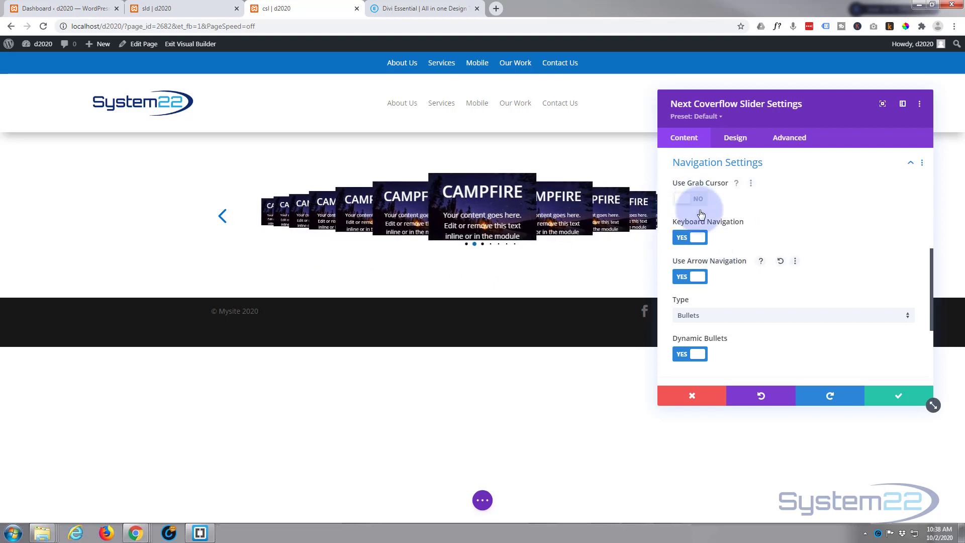
left_click(695, 276)
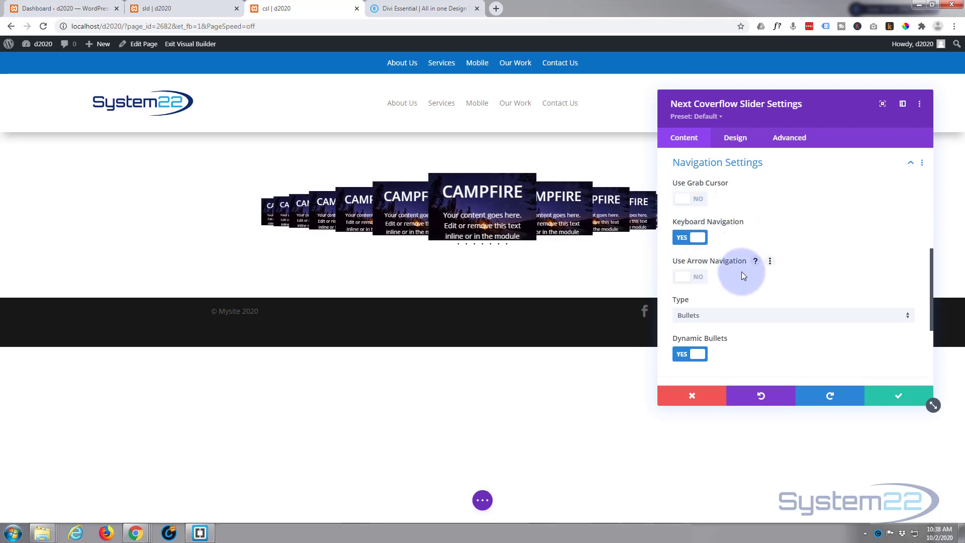
scroll(744, 269, "down", 2)
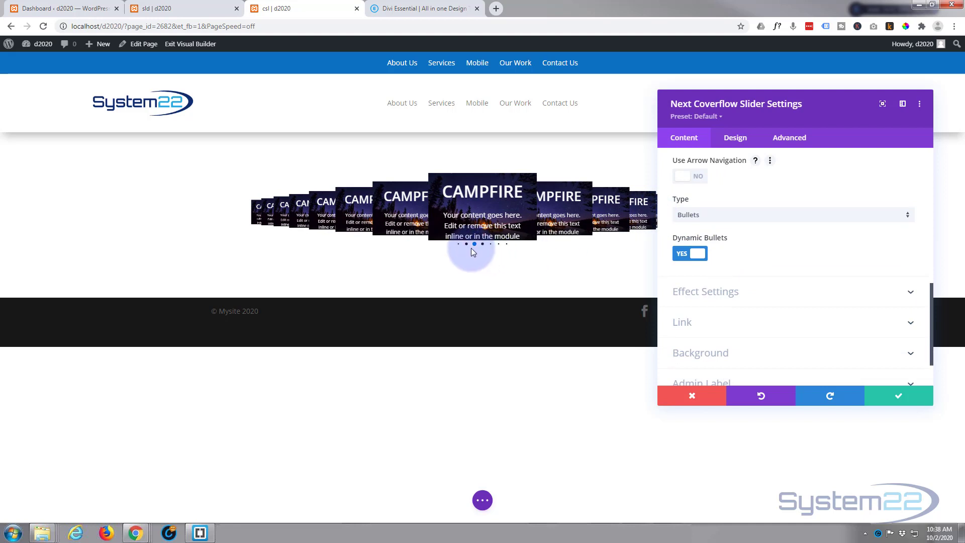
- After trying Fraction and Progress Bar, set pagination to Bullets with Dynamic Bullets on
left_click(747, 215)
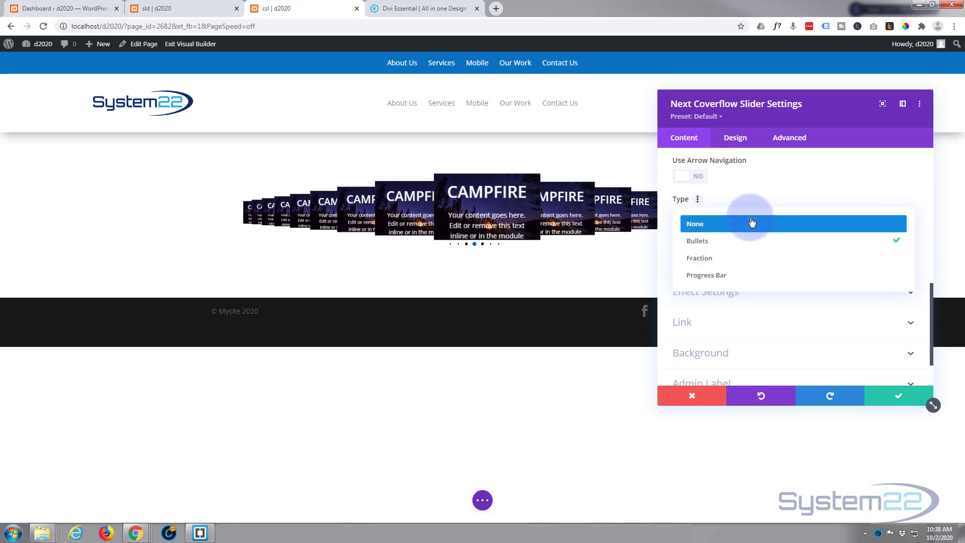
left_click(732, 262)
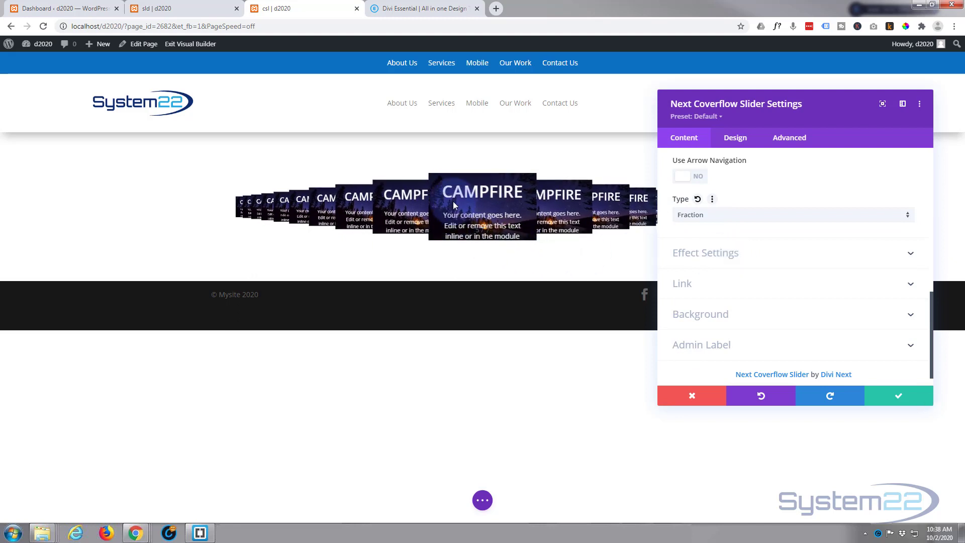
left_click(484, 185)
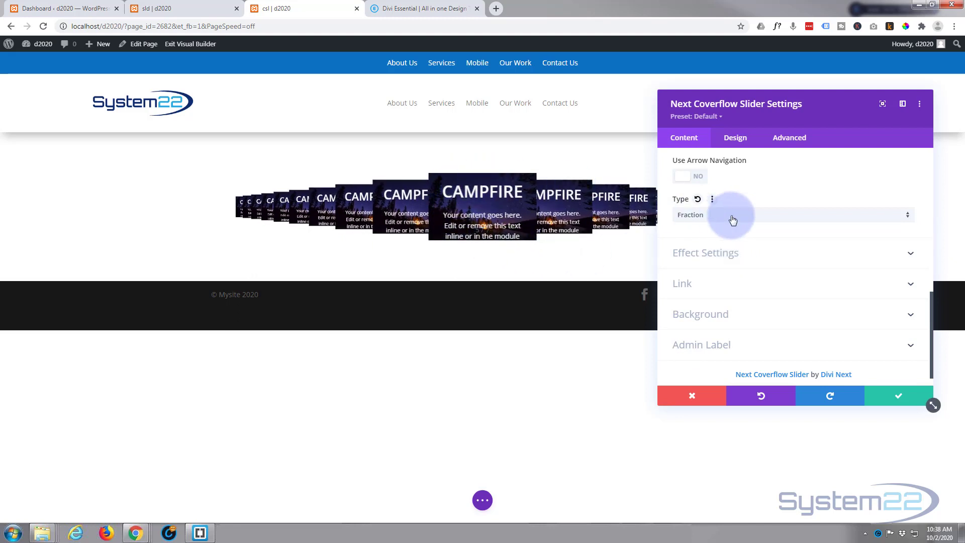
left_click(729, 216)
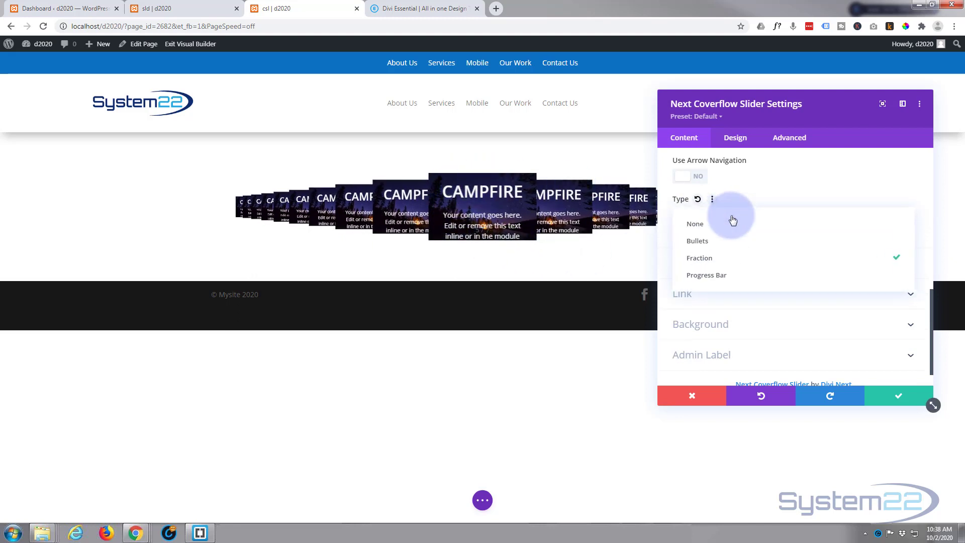
left_click(733, 275)
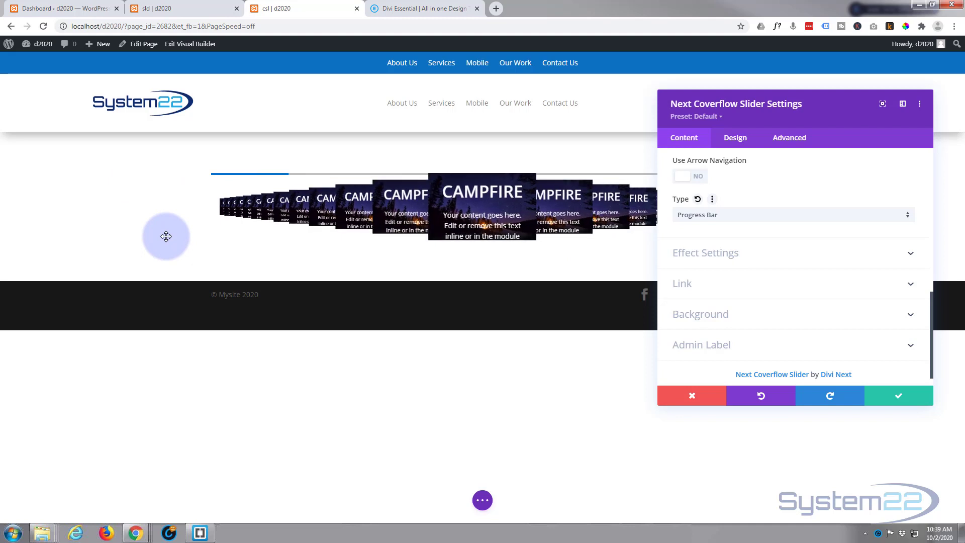
left_click(745, 215)
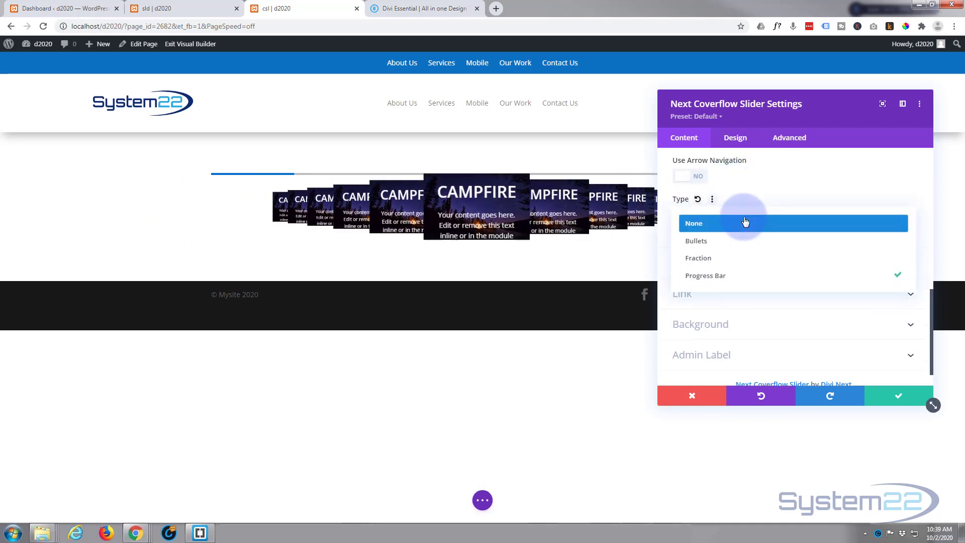
left_click(703, 241)
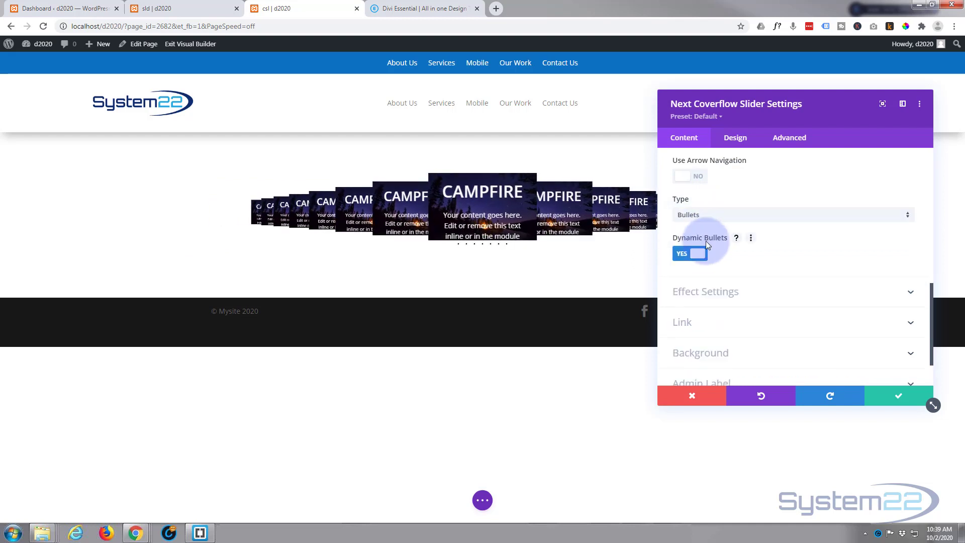
- Expand Effect Settings and switch Use Slide Shadows to YES
scroll(744, 264, "down", 1)
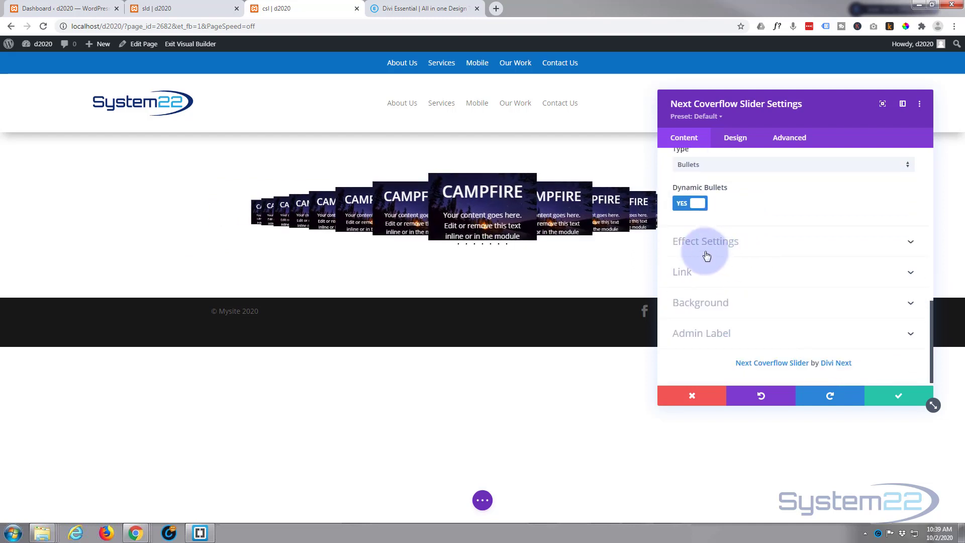
left_click(744, 245)
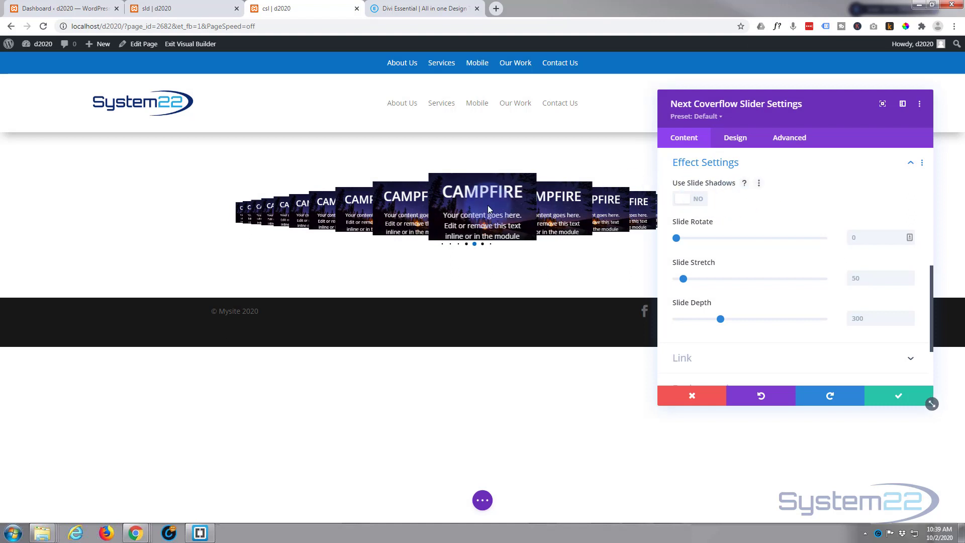
left_click(697, 197)
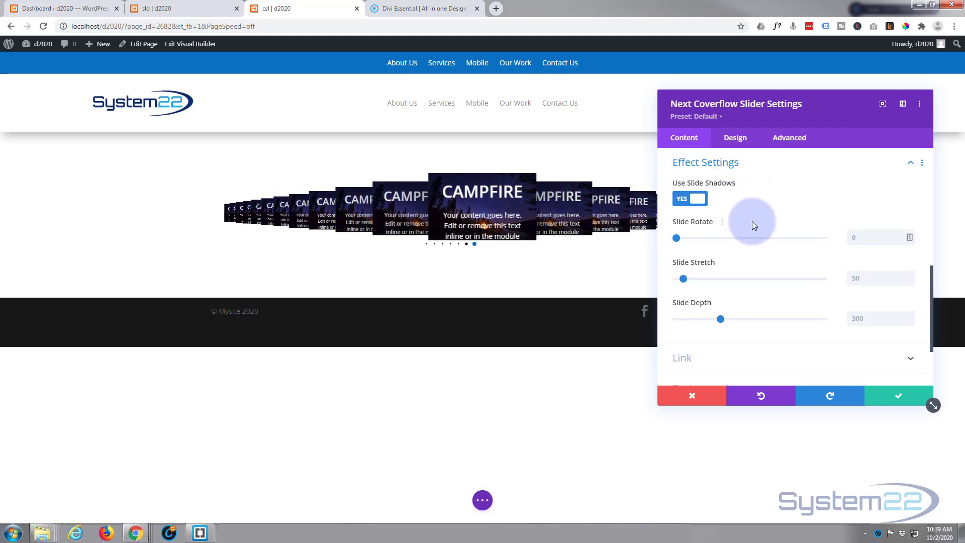
- Set Slide Rotate to 0 and Slide Stretch to 1
left_click_drag(773, 108, 791, 216)
scroll(778, 311, "down", 1)
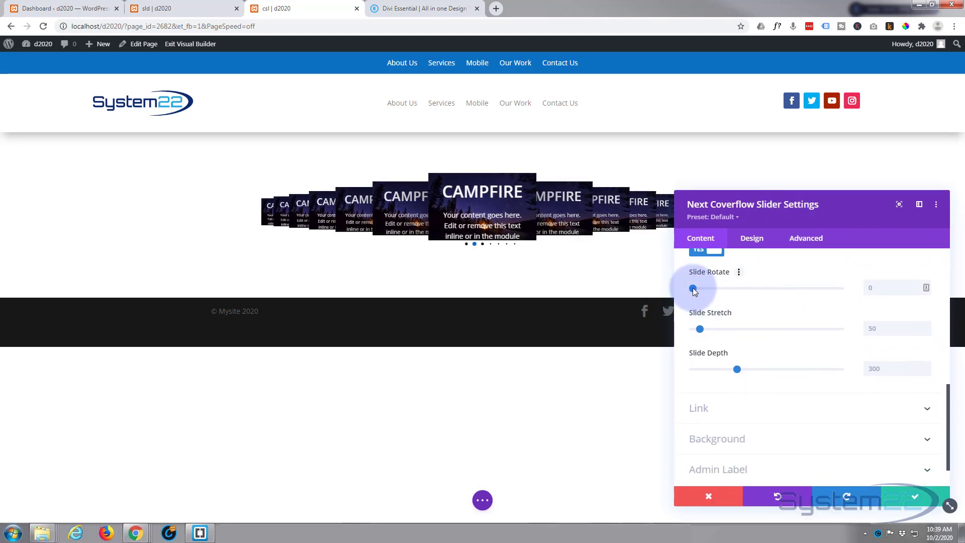
left_click_drag(693, 288, 714, 287)
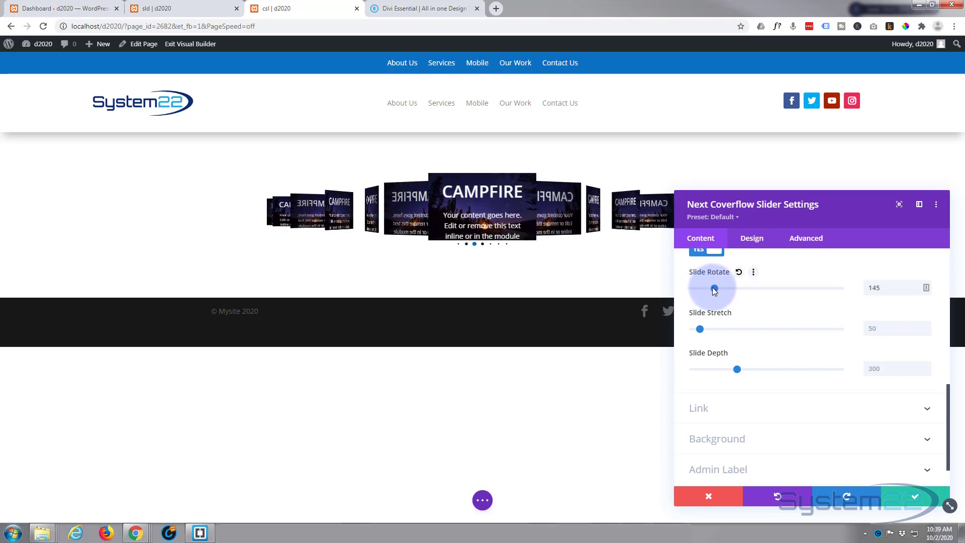
left_click_drag(707, 287, 697, 290)
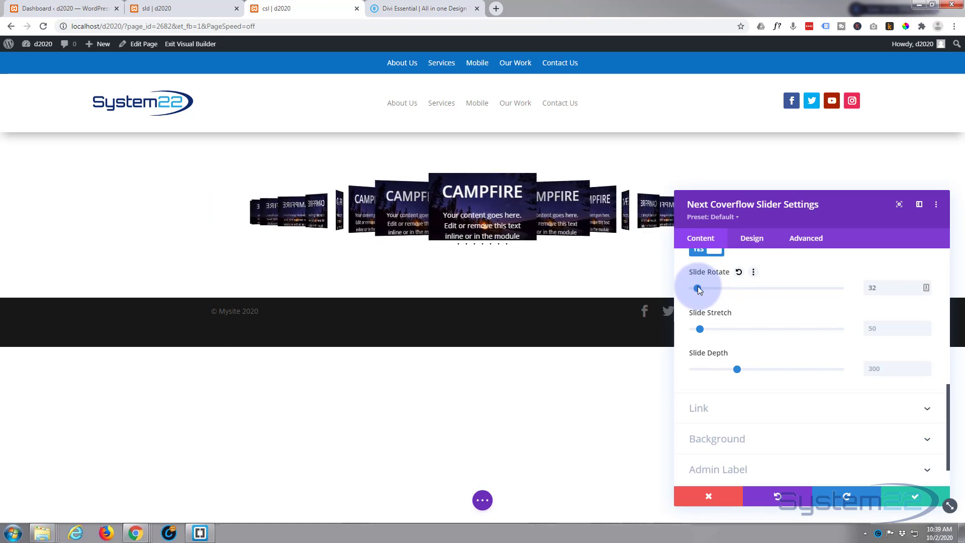
left_click(699, 329)
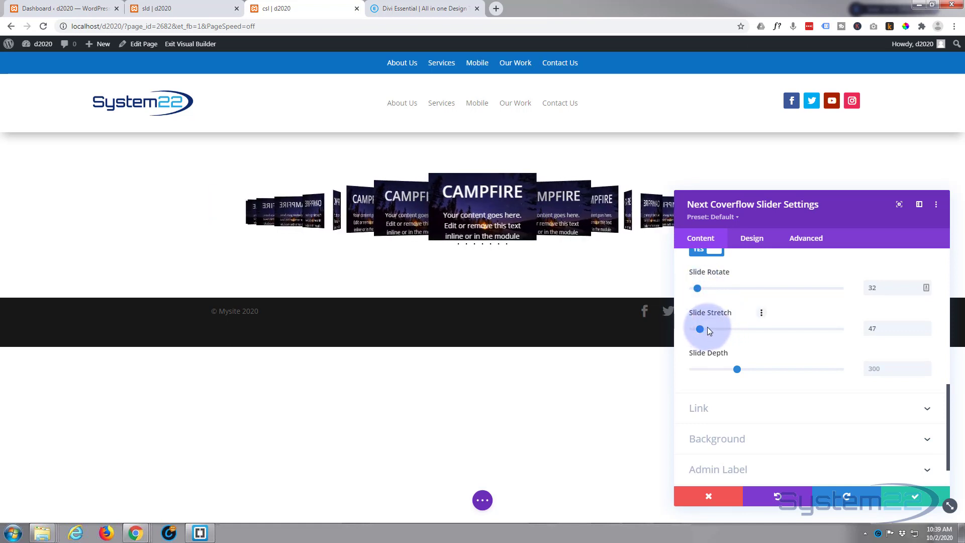
left_click_drag(708, 327, 667, 325)
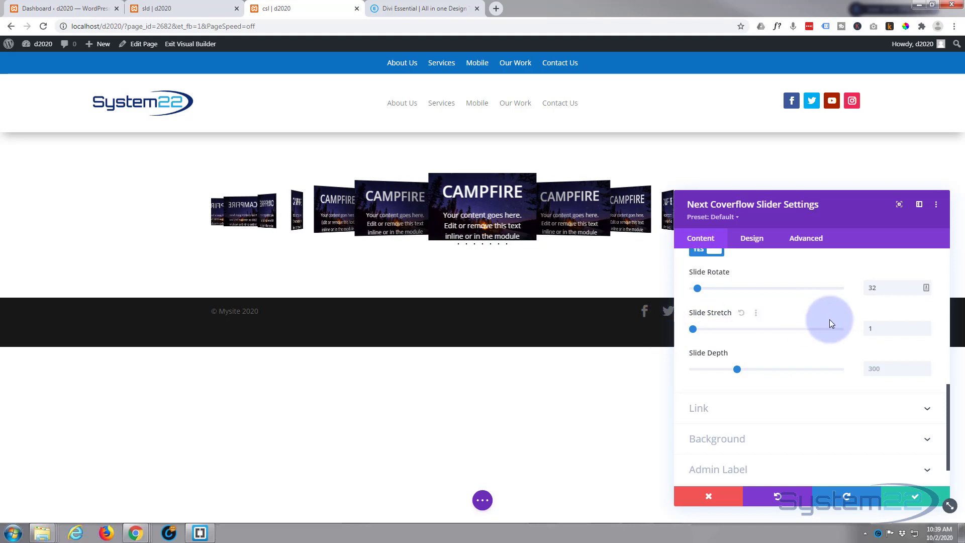
left_click_drag(699, 289, 670, 287)
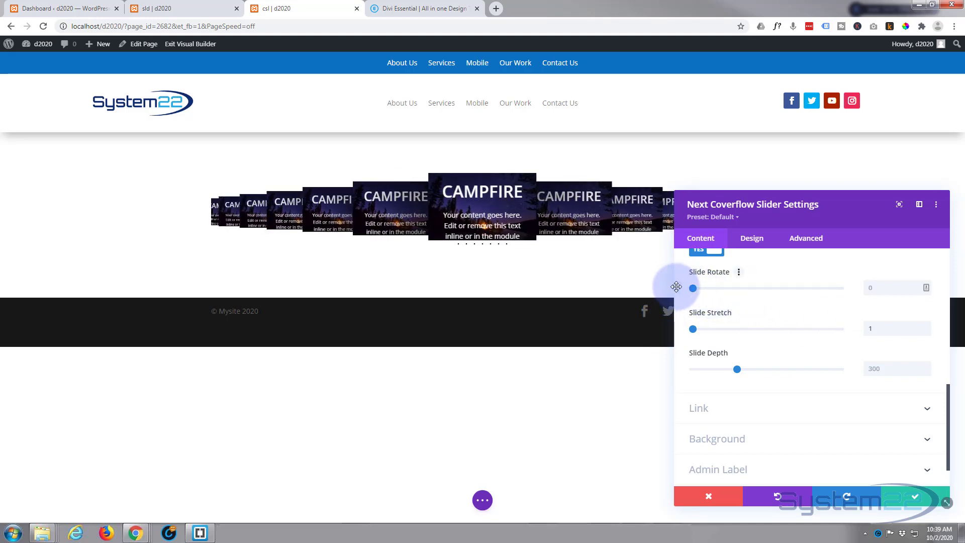
scroll(750, 300, "down", 1)
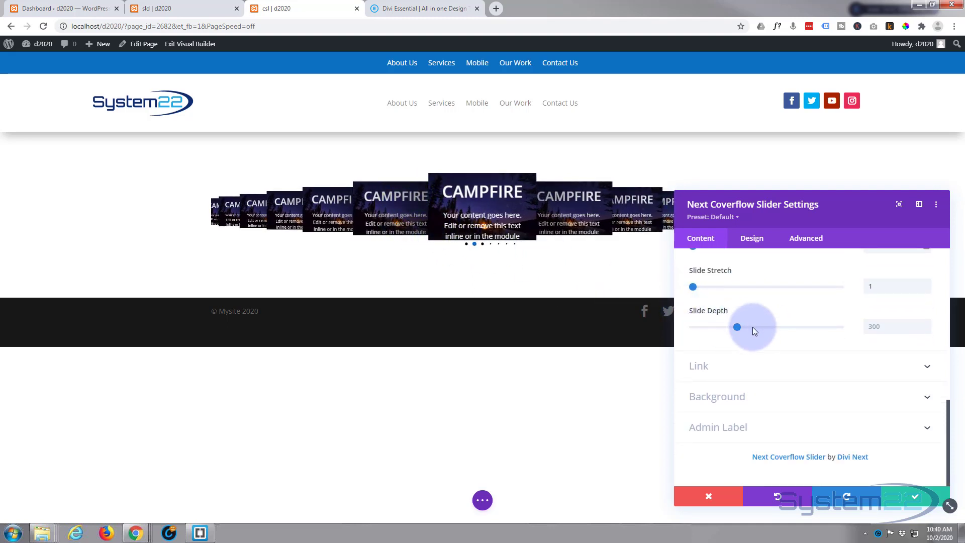
left_click_drag(737, 327, 683, 318)
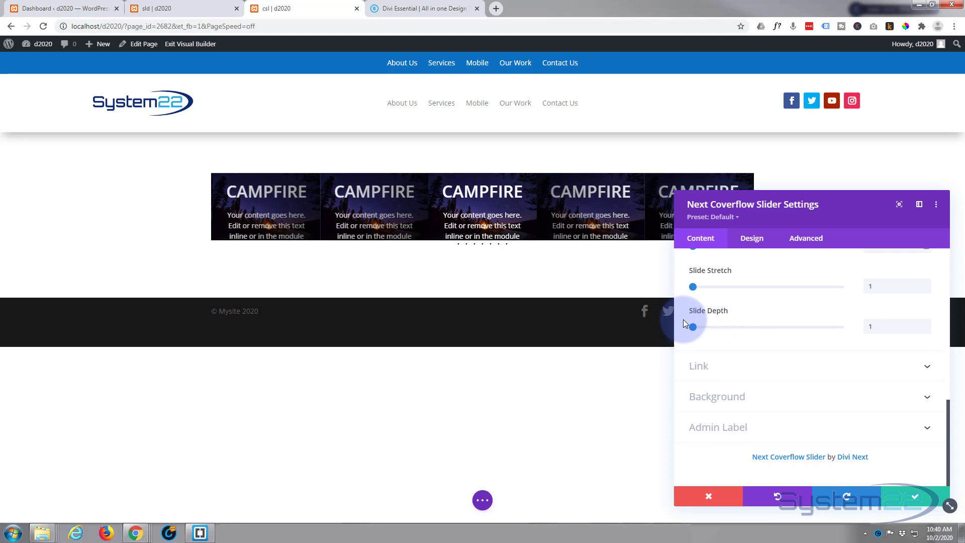
left_click(694, 324)
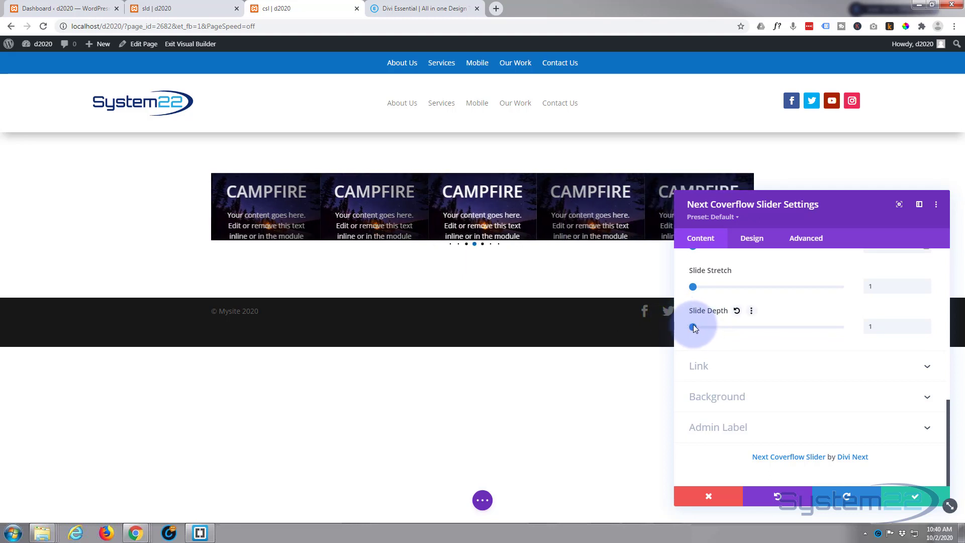
left_click_drag(705, 325, 728, 327)
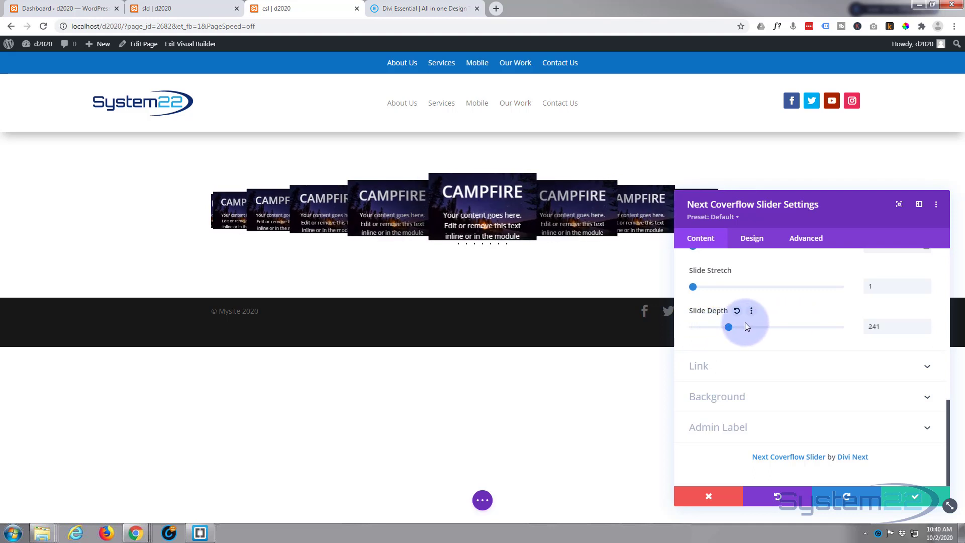
double_click(874, 326)
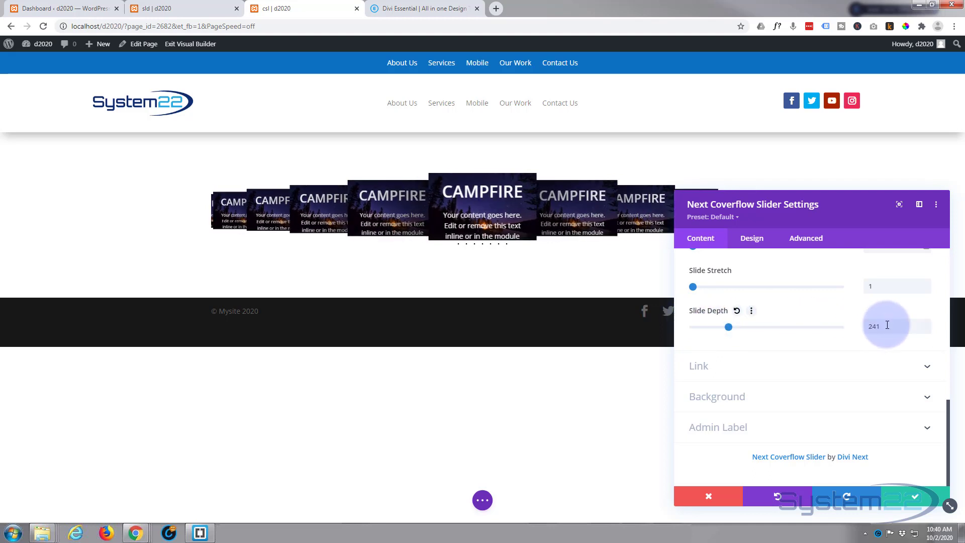
left_click(848, 324)
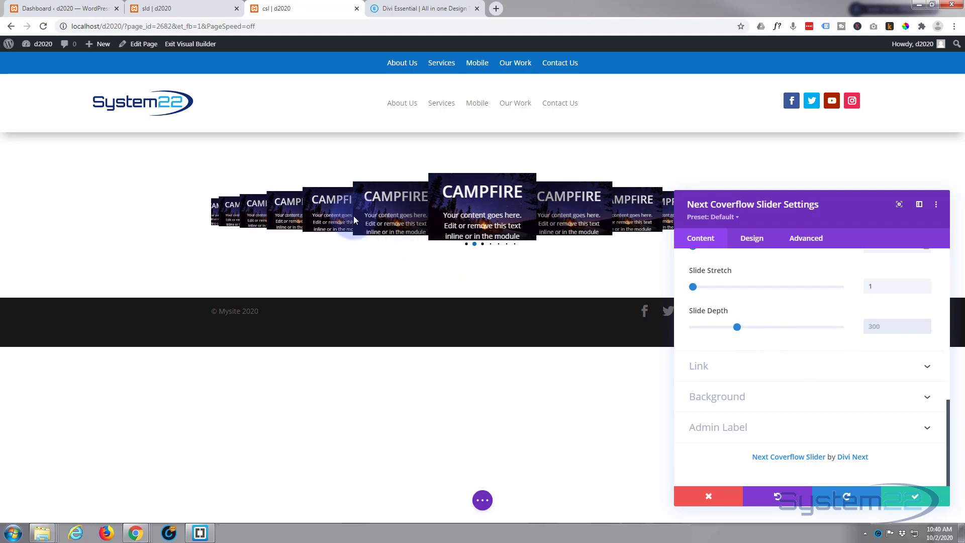
left_click(342, 185)
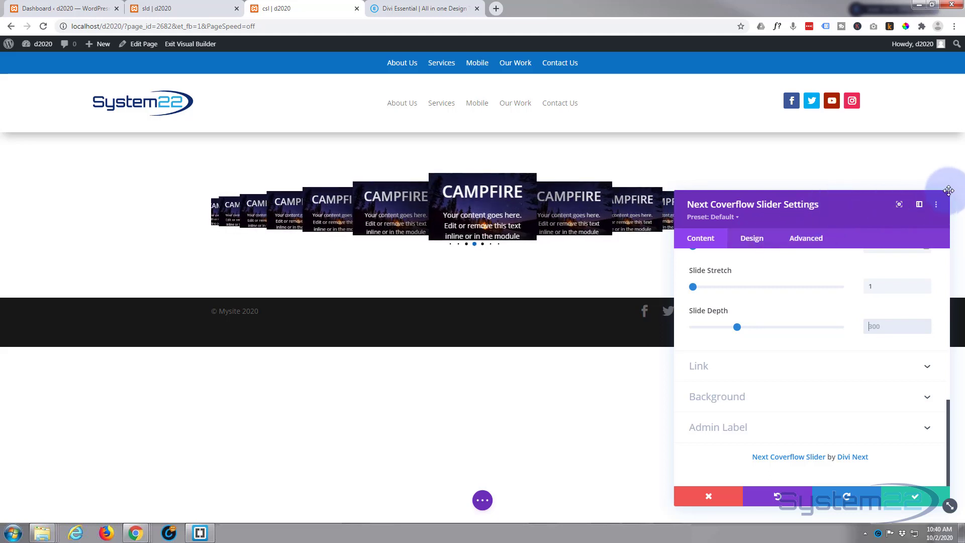
- Reposition and shrink the settings panel, then save and close the slider settings
left_click_drag(948, 190, 907, 135)
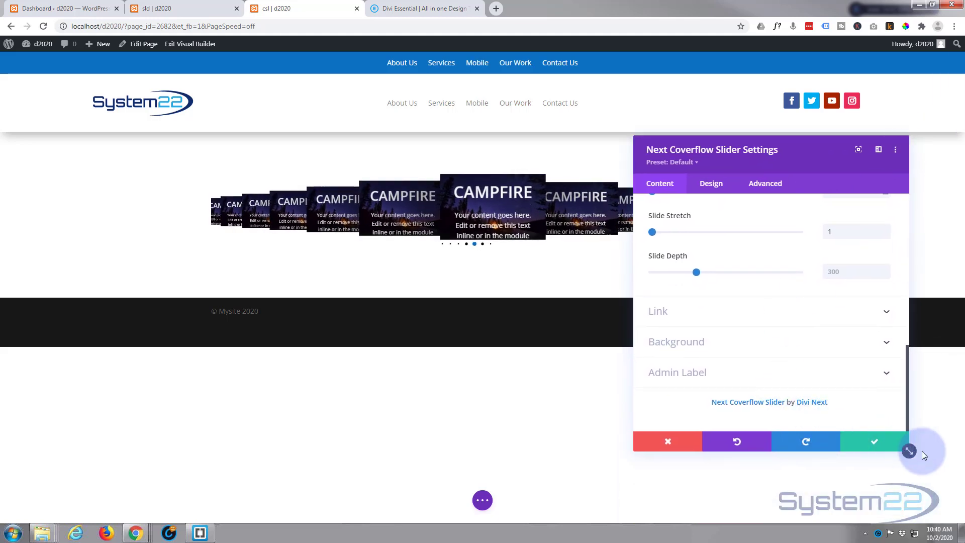
left_click_drag(908, 451, 856, 359)
left_click_drag(793, 143, 588, 304)
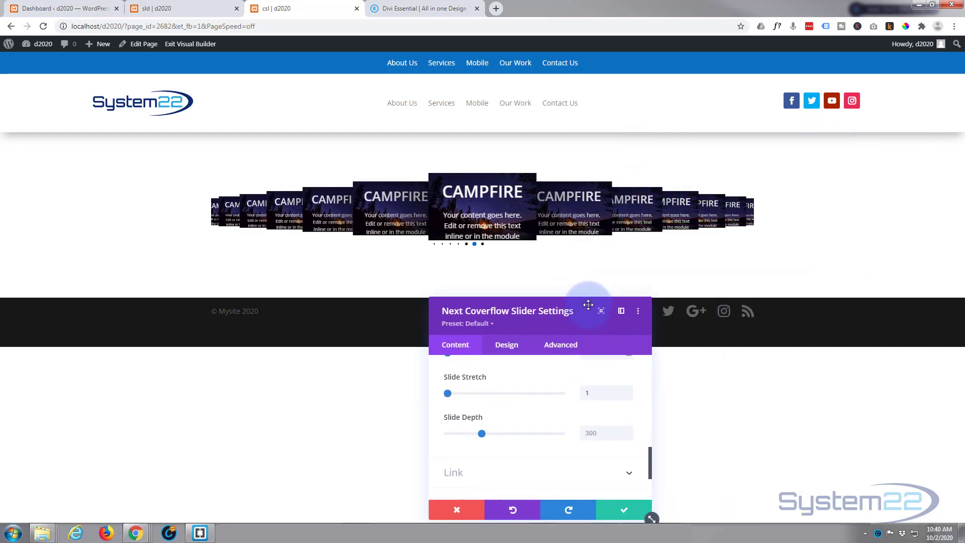
left_click(619, 509)
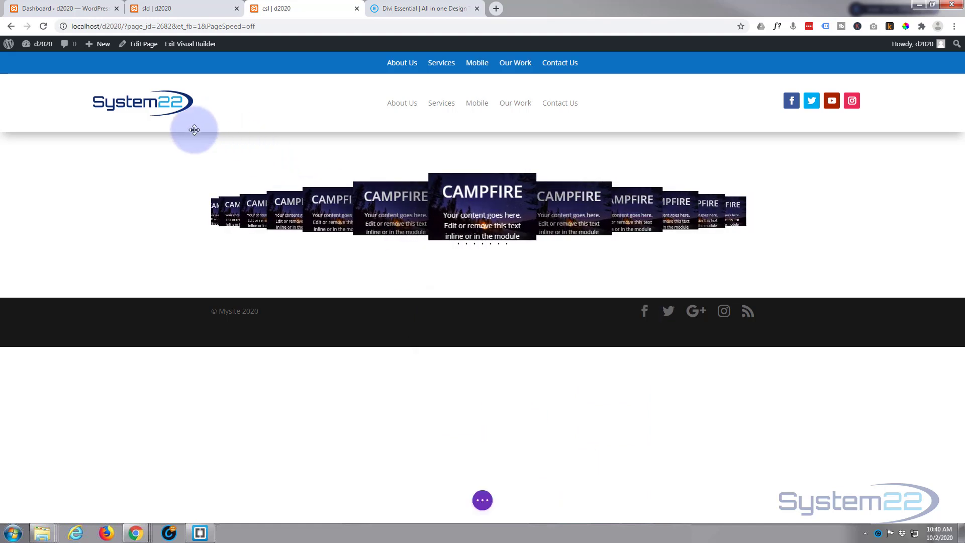
- In the row's Design > Sizing options, set Width and Max Width both to 100%
mouse_move(45, 145)
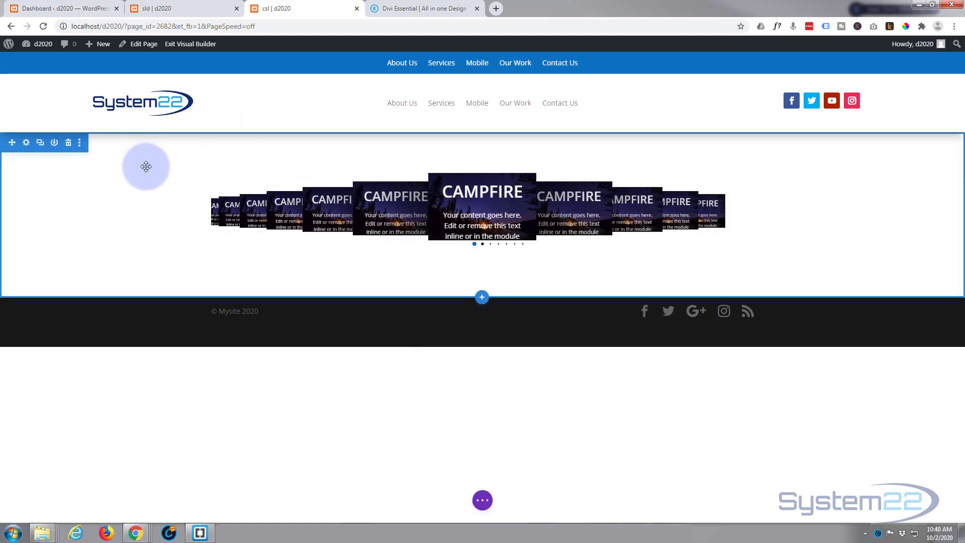
mouse_move(269, 215)
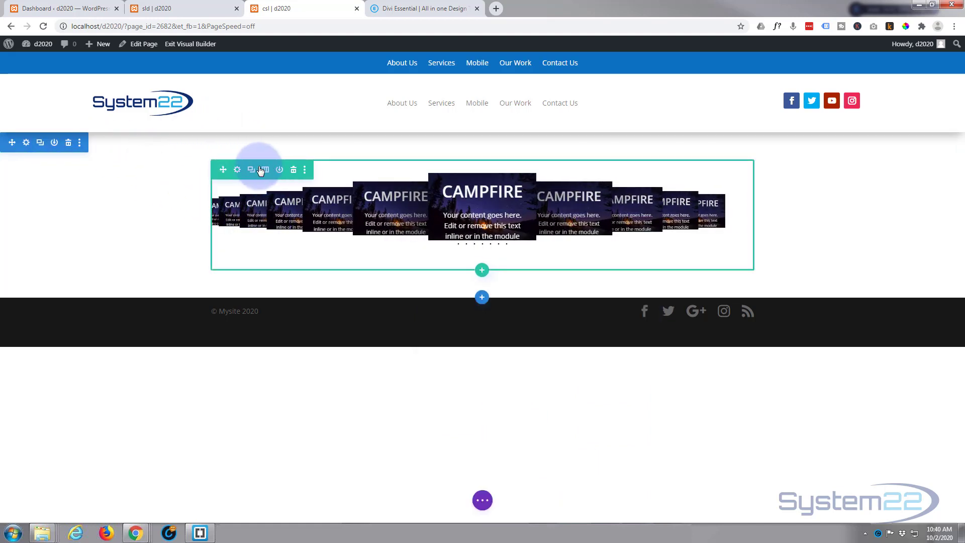
left_click(237, 171)
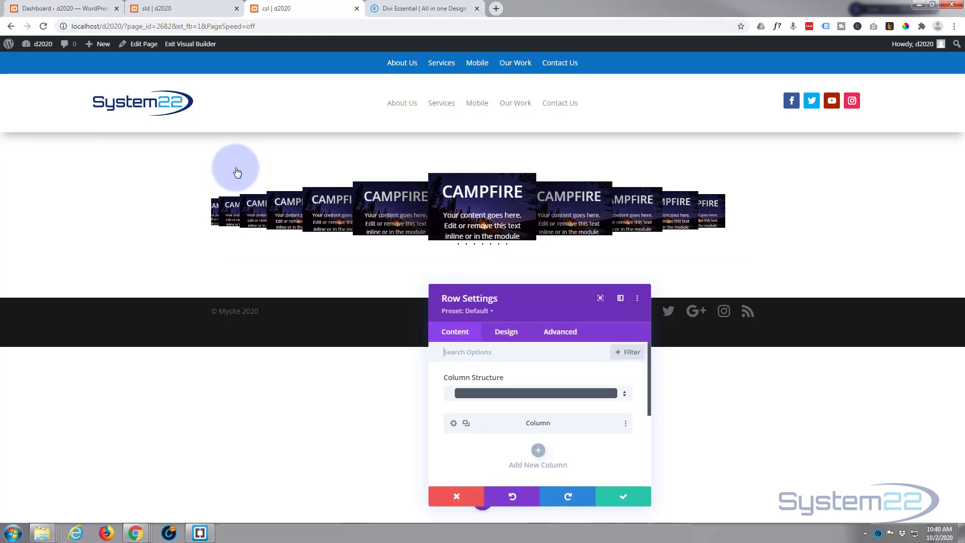
left_click(506, 333)
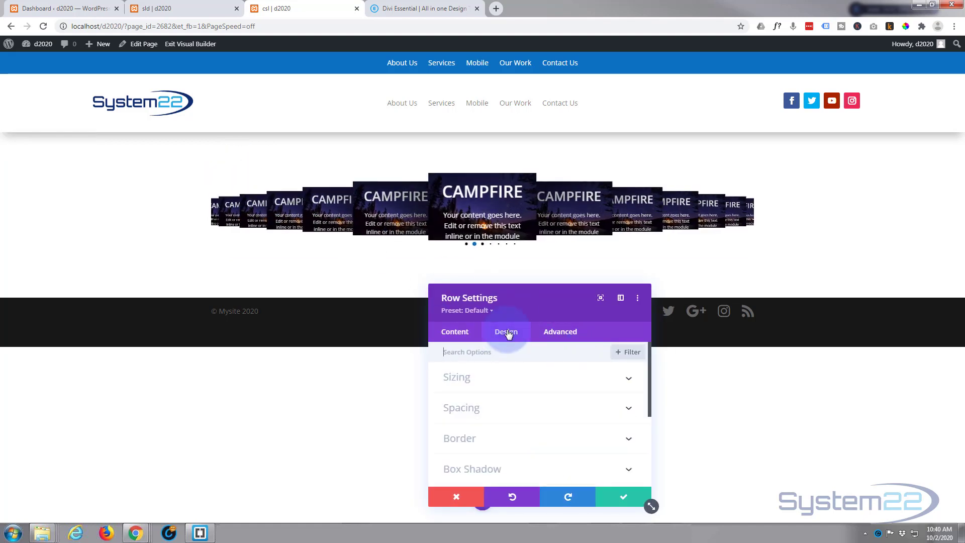
left_click(521, 382)
scroll(523, 383, "down", 2)
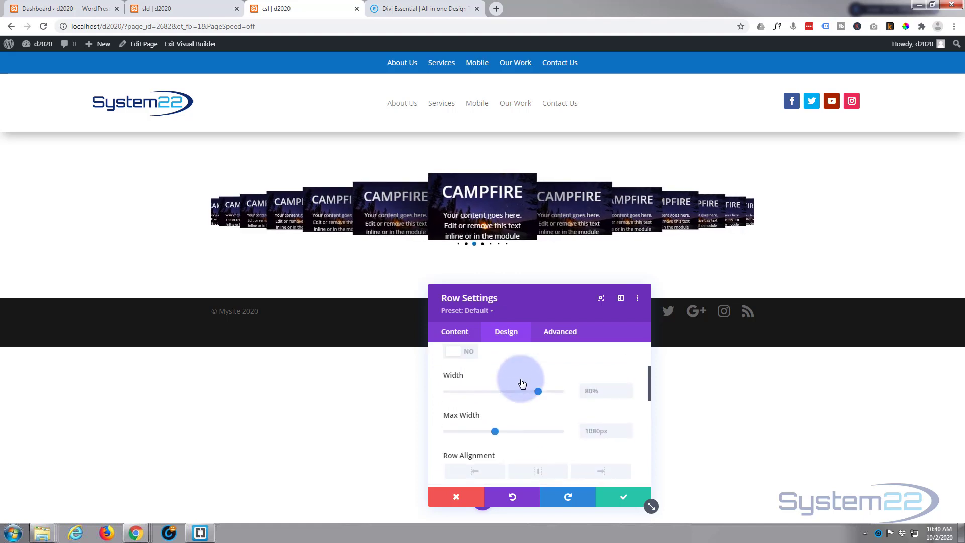
left_click_drag(537, 391, 579, 392)
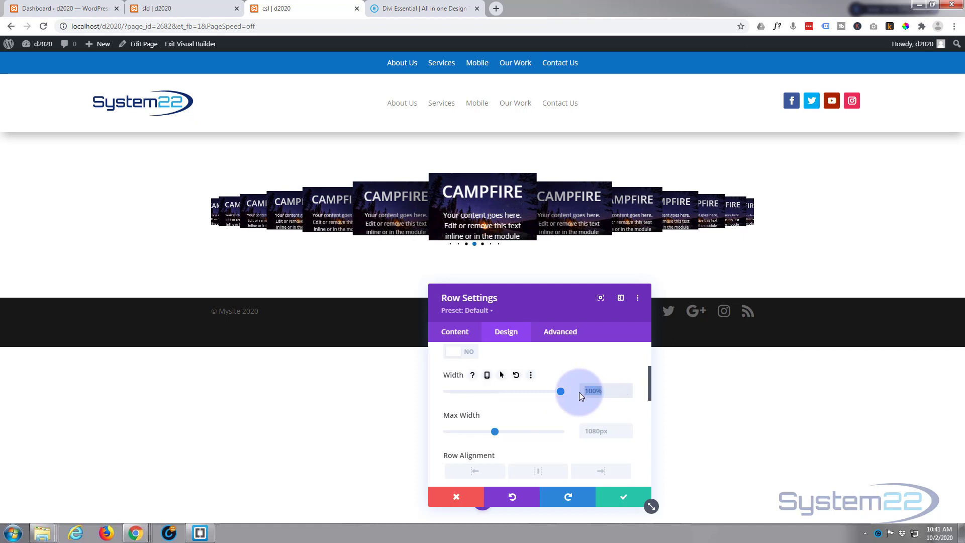
left_click(599, 428)
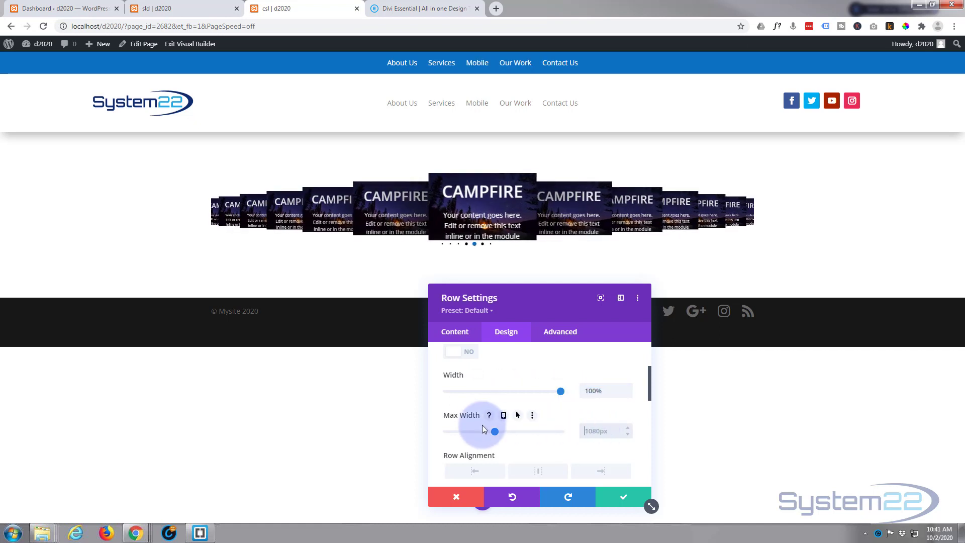
type("100%")
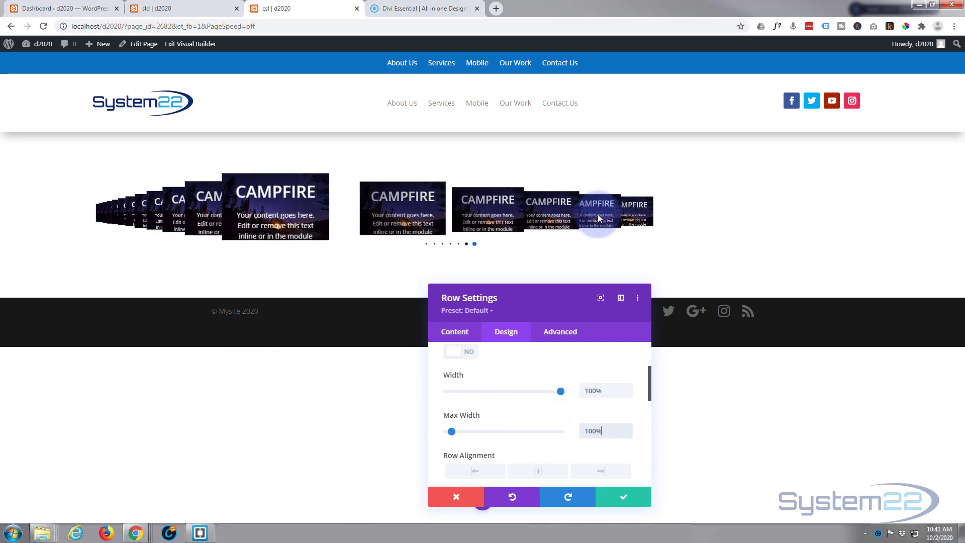
- Save the row settings and open the second slide's settings
left_click(632, 498)
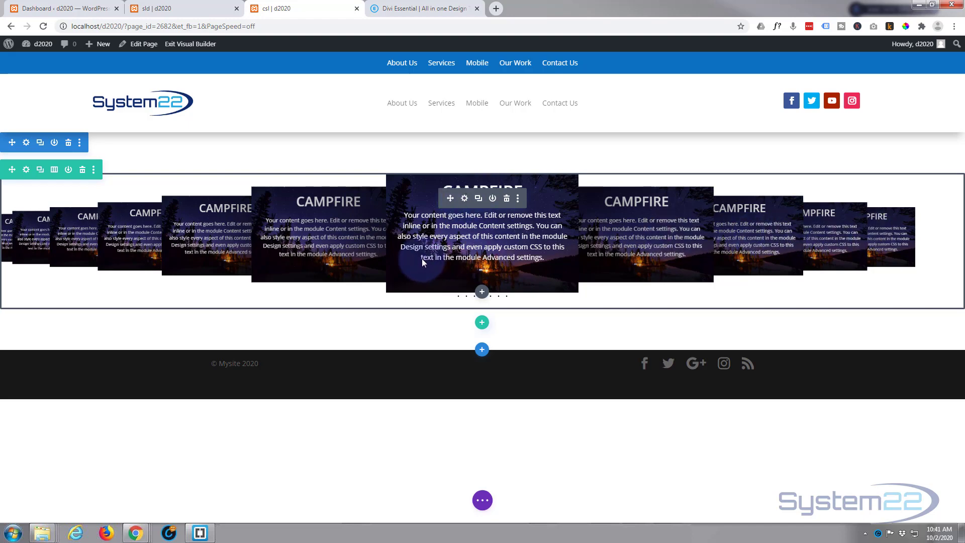
left_click(464, 199)
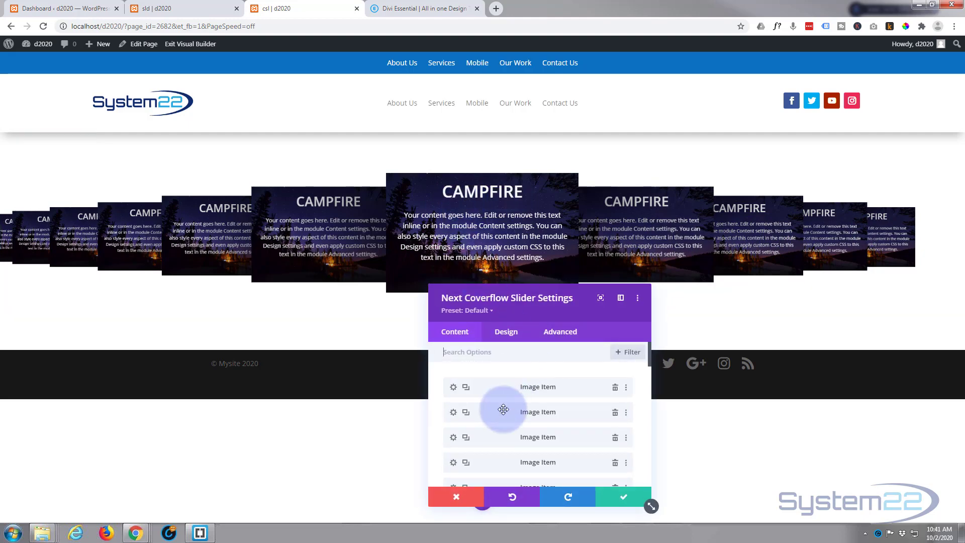
left_click(454, 414)
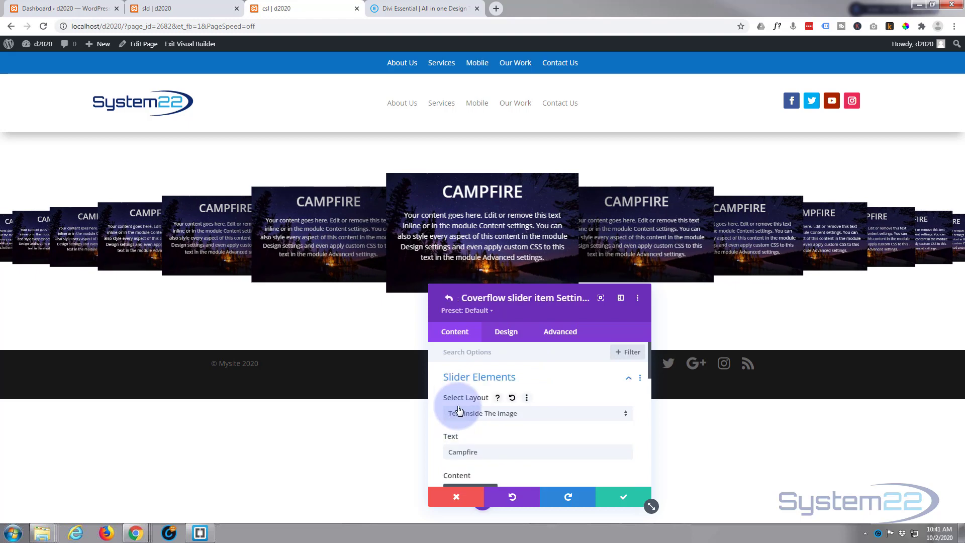
- Replace the second slide's campfire image with red-moon d2 from the Media Library
scroll(557, 386, "down", 5)
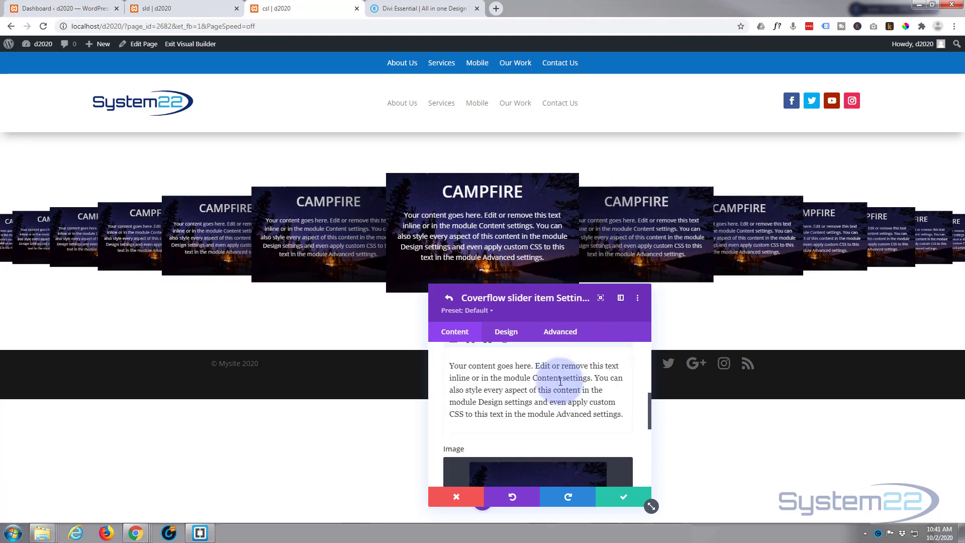
left_click(552, 408)
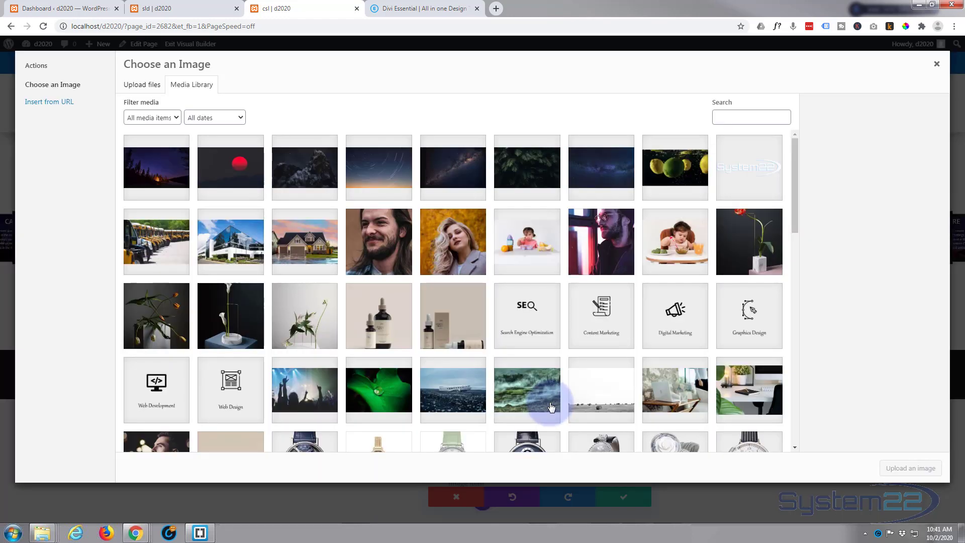
left_click(248, 173)
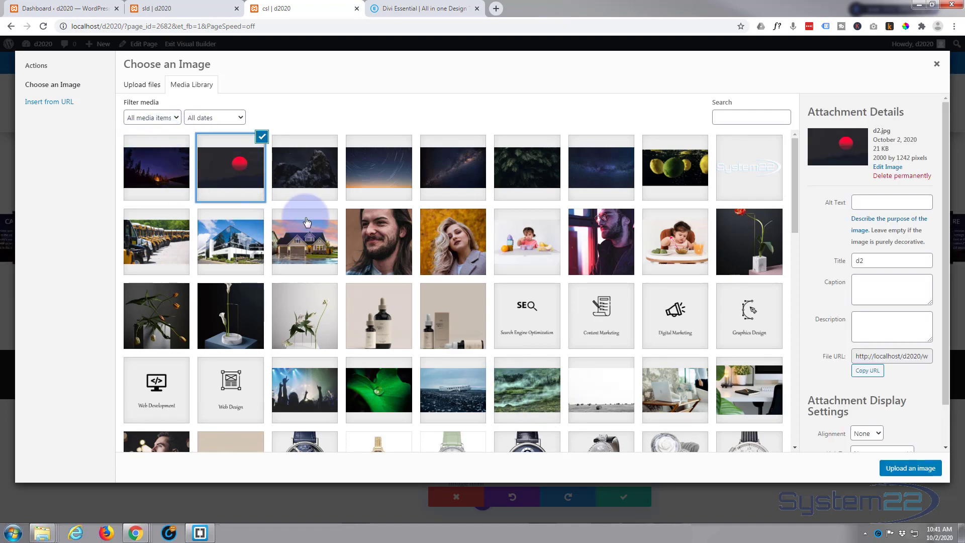
left_click(914, 474)
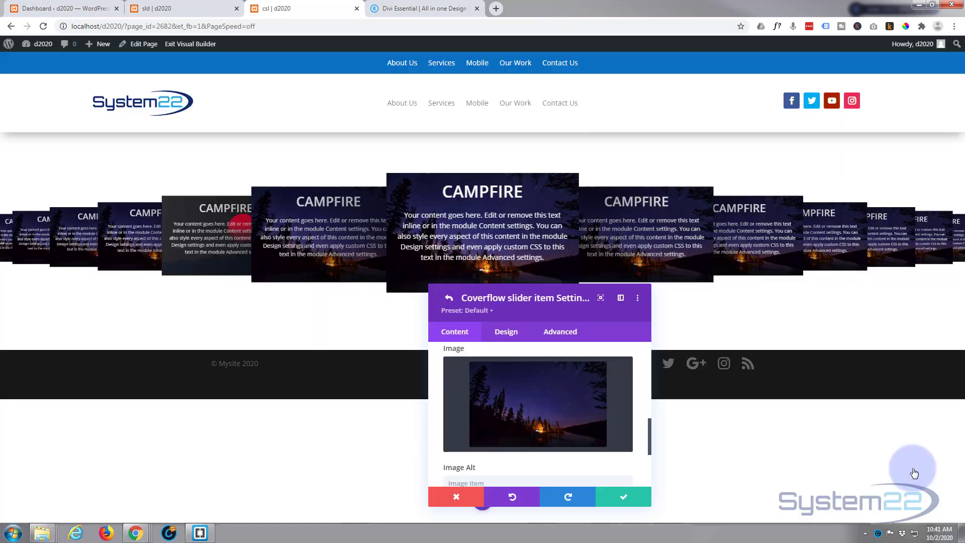
- Retitle the second slide from Campfire to 'red moon' and save the slide item
scroll(568, 400, "up", 2)
scroll(568, 401, "up", 5)
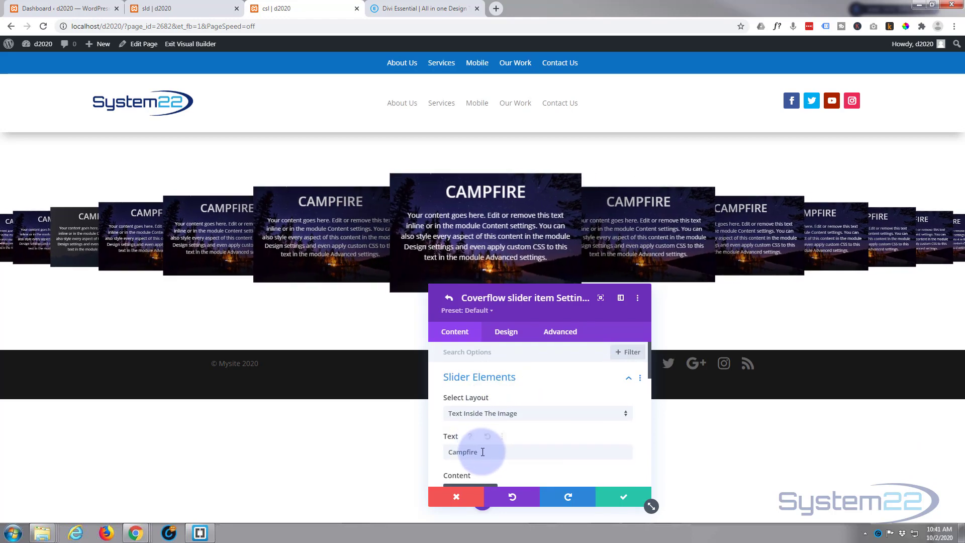
left_click_drag(478, 450, 444, 455)
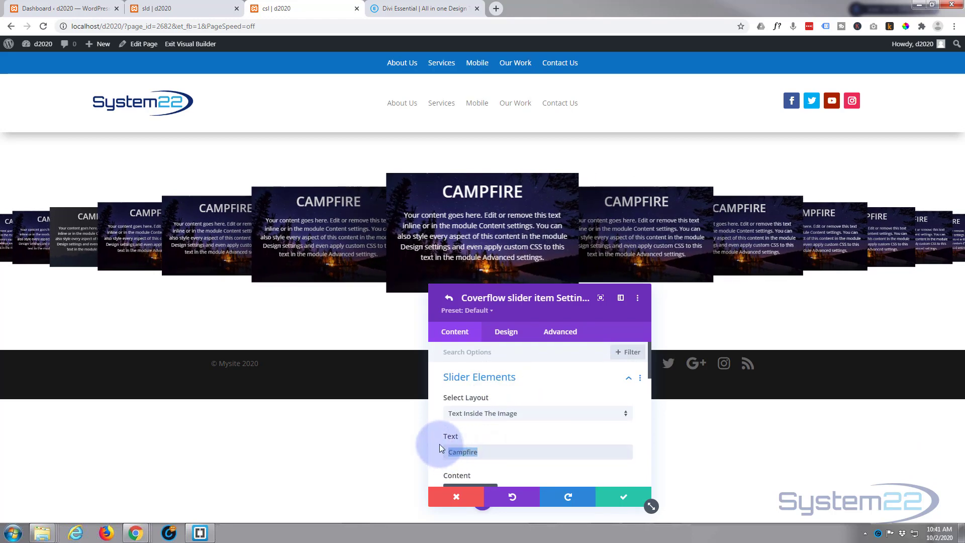
type("red moon")
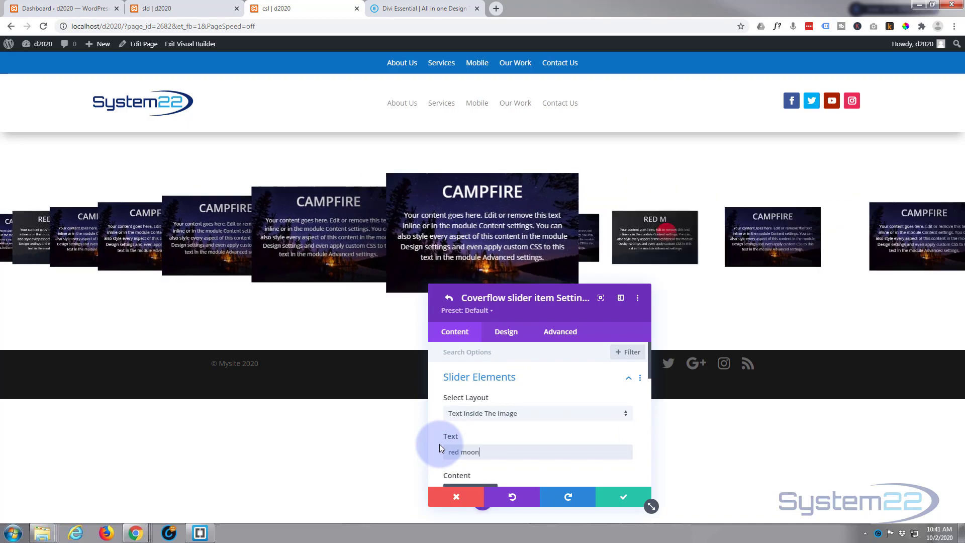
scroll(439, 444, "down", 2)
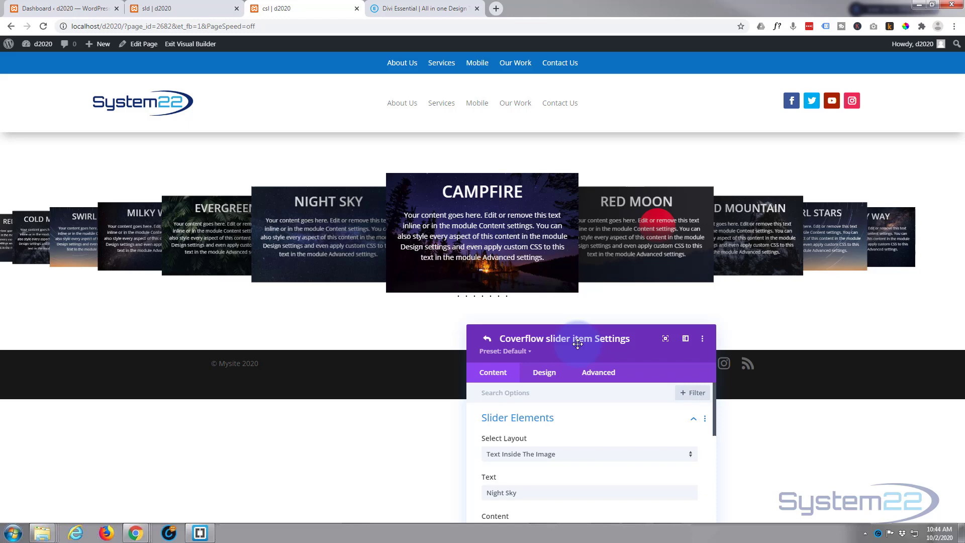
left_click_drag(579, 350, 552, 274)
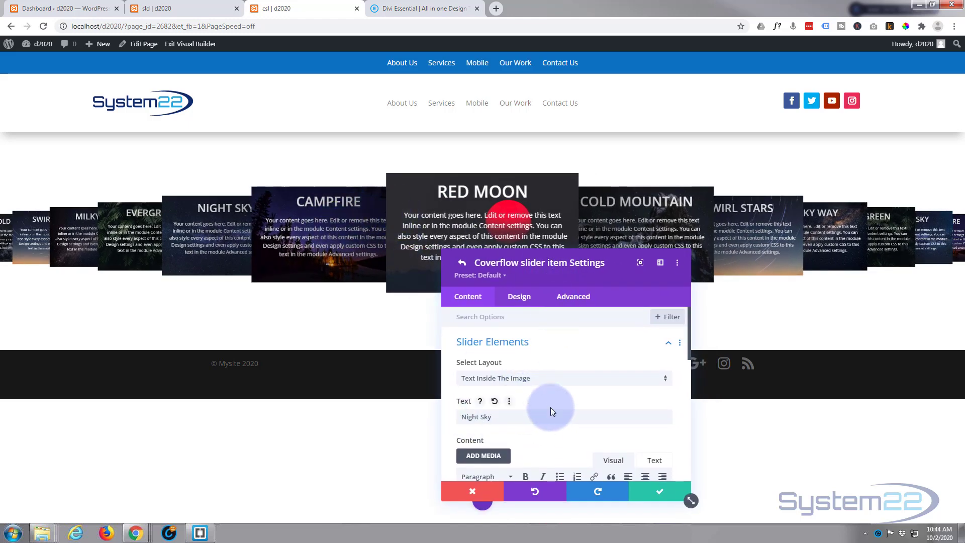
scroll(550, 407, "down", 2)
scroll(550, 406, "down", 1)
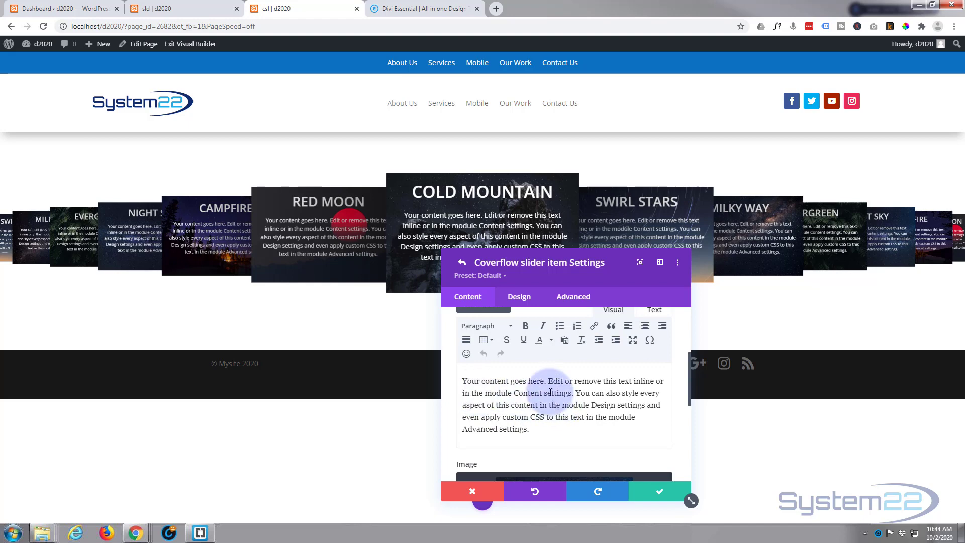
scroll(547, 385, "down", 3)
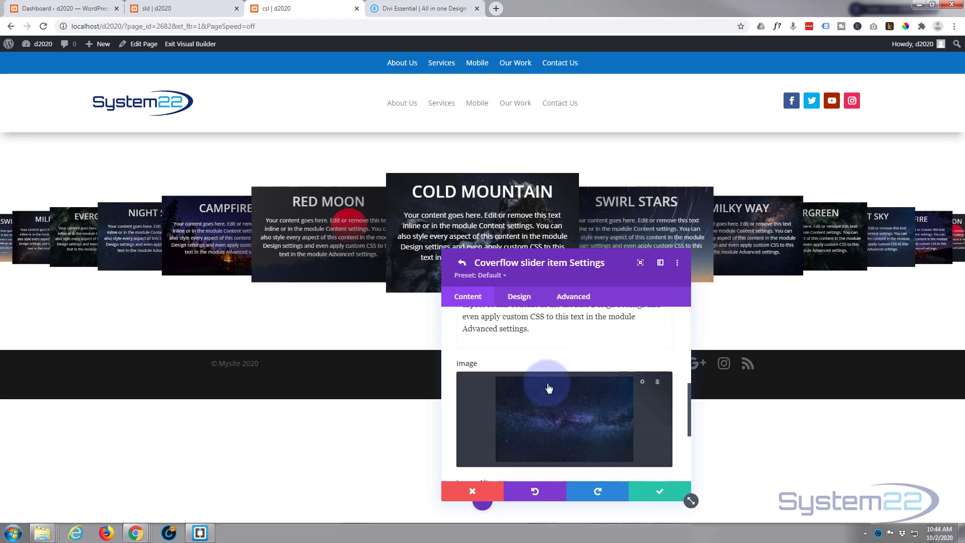
scroll(546, 385, "down", 1)
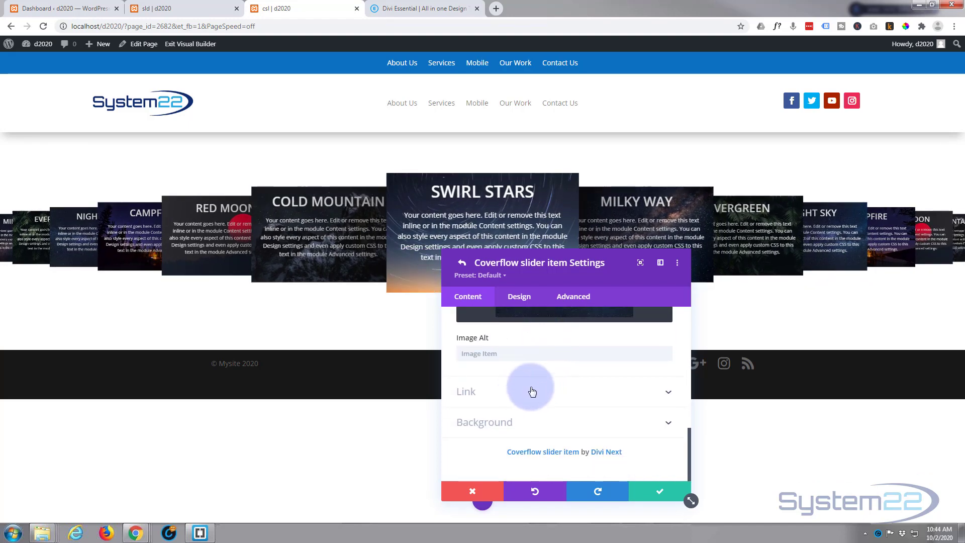
left_click(659, 495)
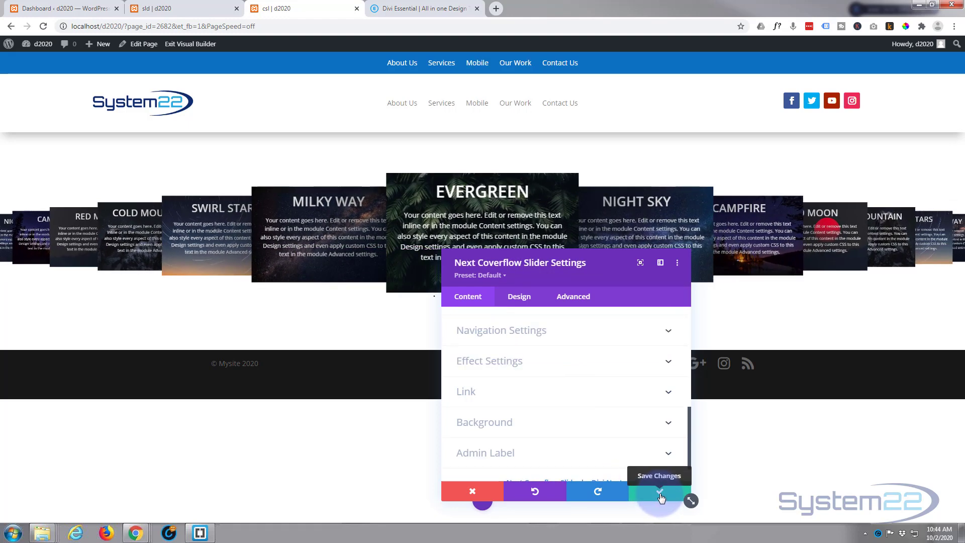
- Close the slider settings and add a gradient background to the section
left_click(660, 495)
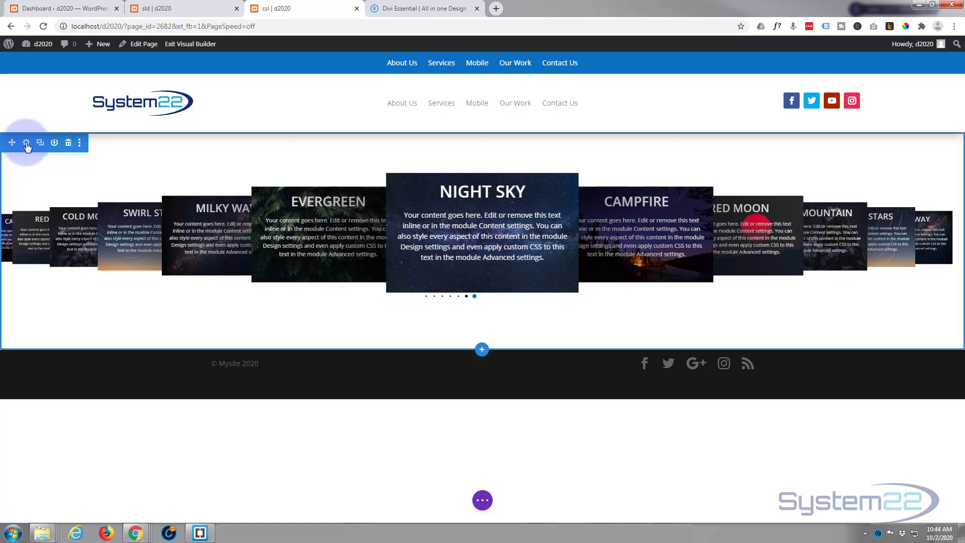
left_click(27, 144)
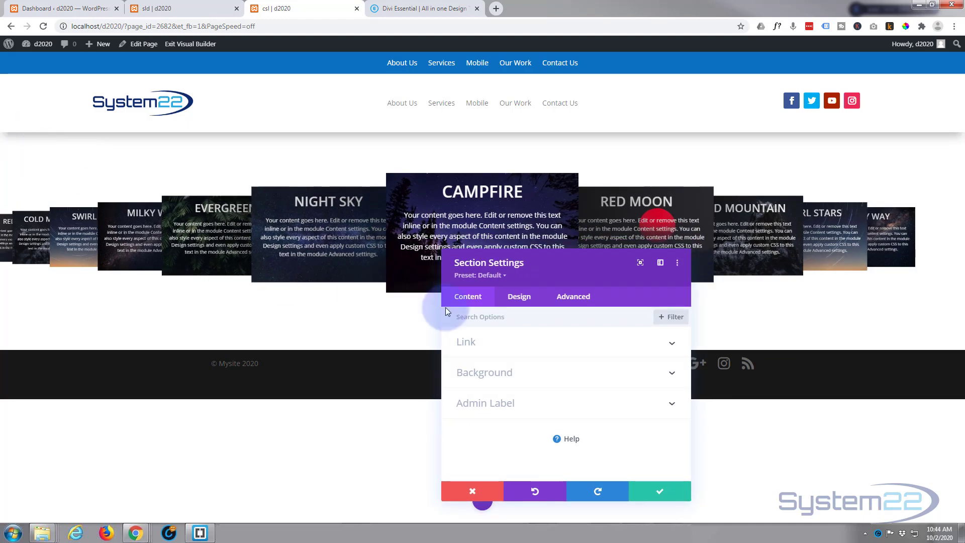
left_click(521, 377)
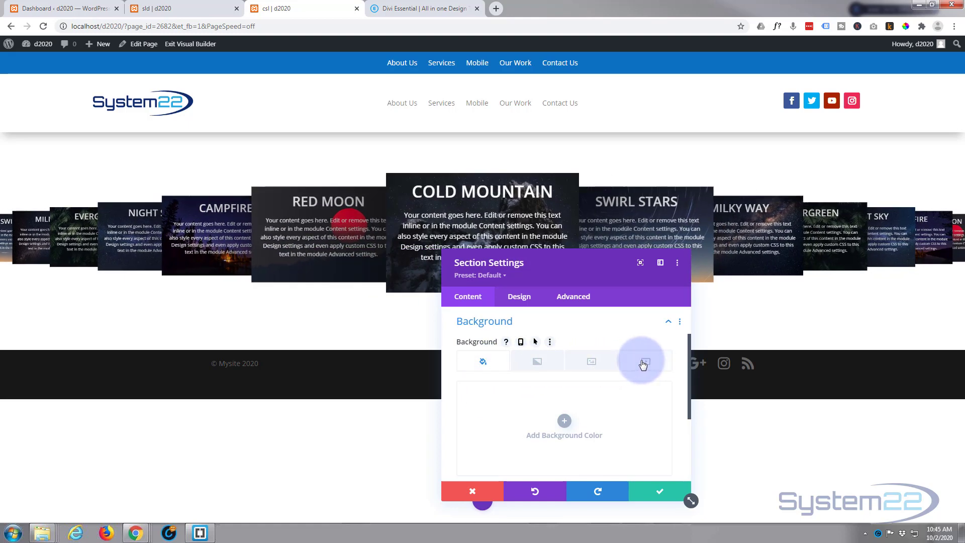
left_click(536, 360)
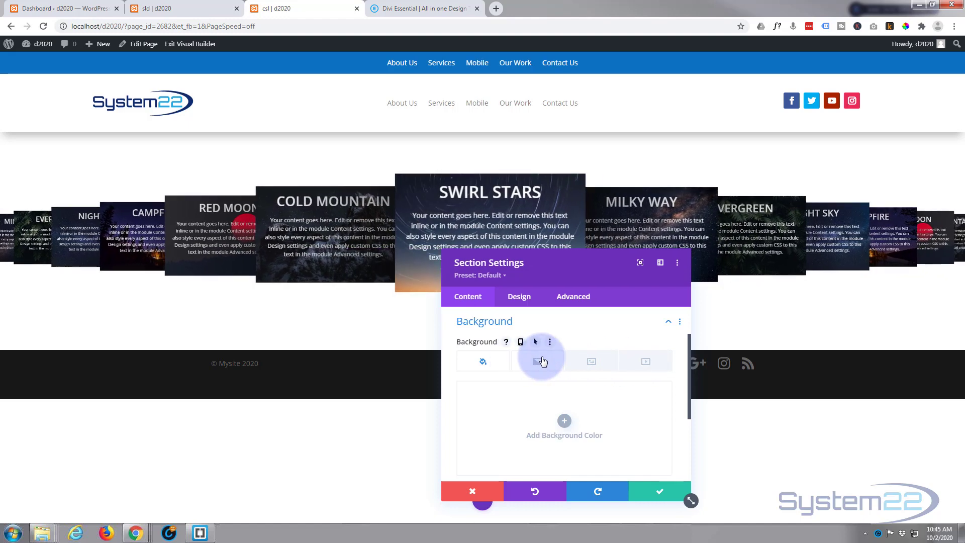
scroll(520, 402, "down", 3)
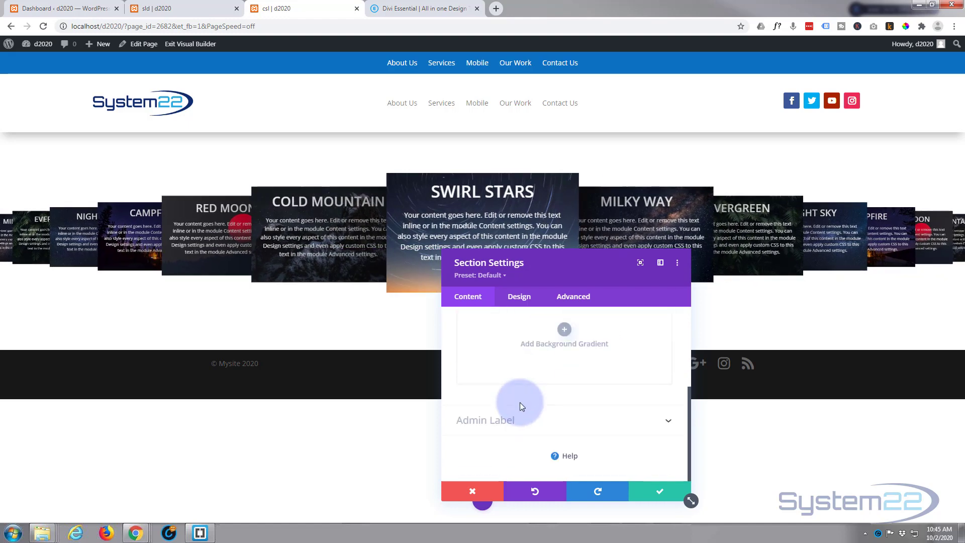
left_click(564, 330)
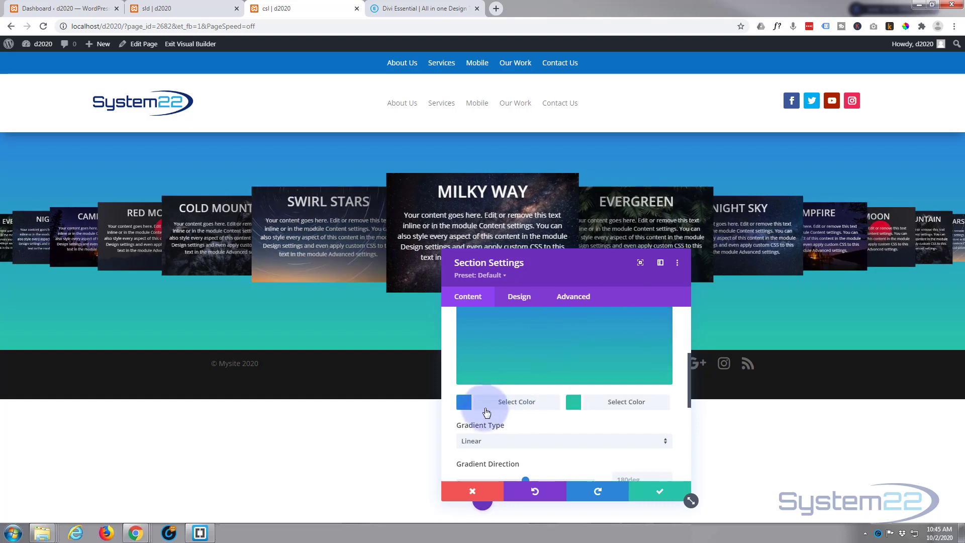
- Set the gradient colours to dark blue and black, then save the section settings
left_click(464, 401)
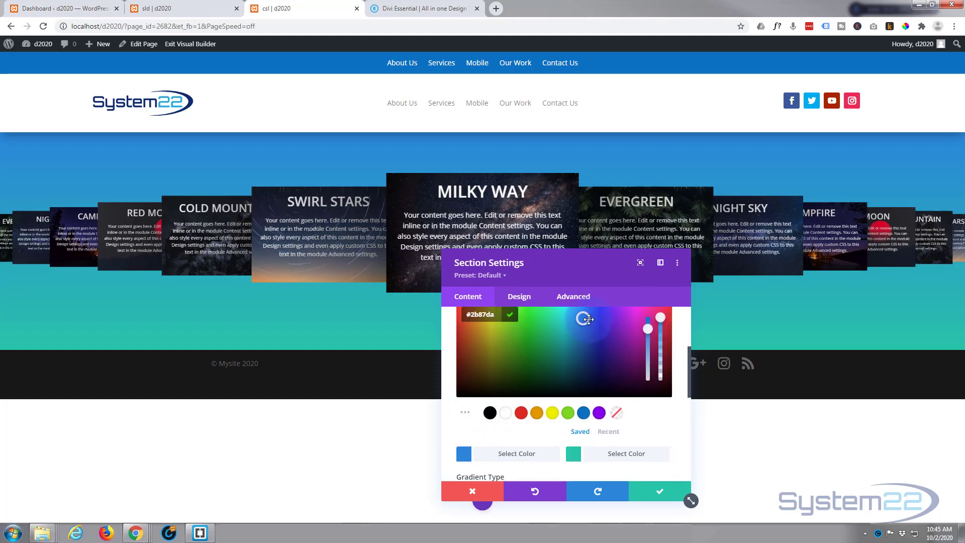
left_click_drag(587, 320, 587, 357)
left_click(588, 370)
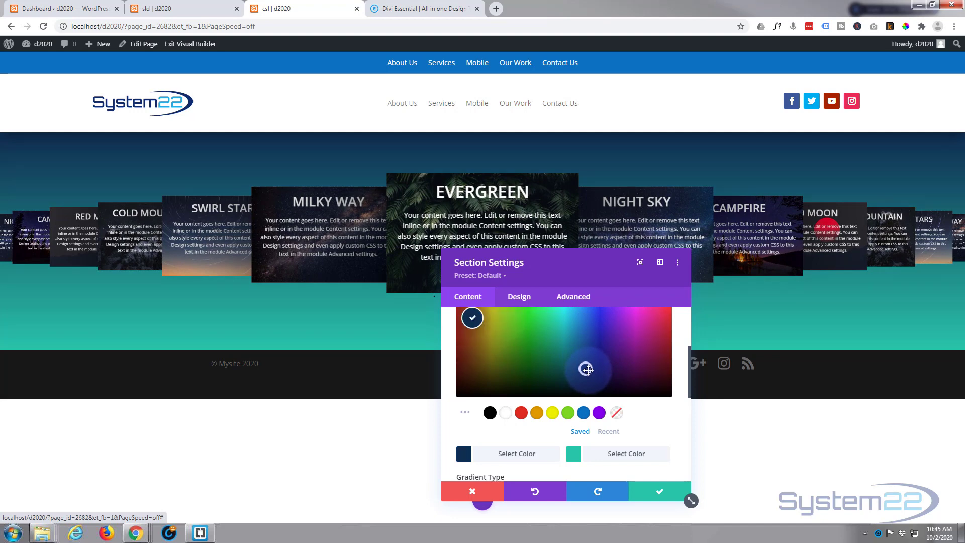
left_click(609, 455)
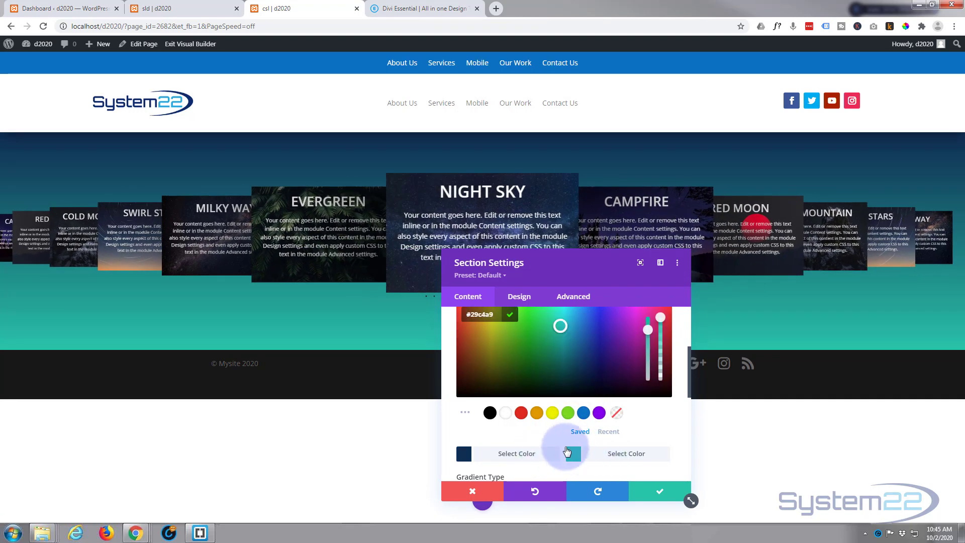
left_click(490, 413)
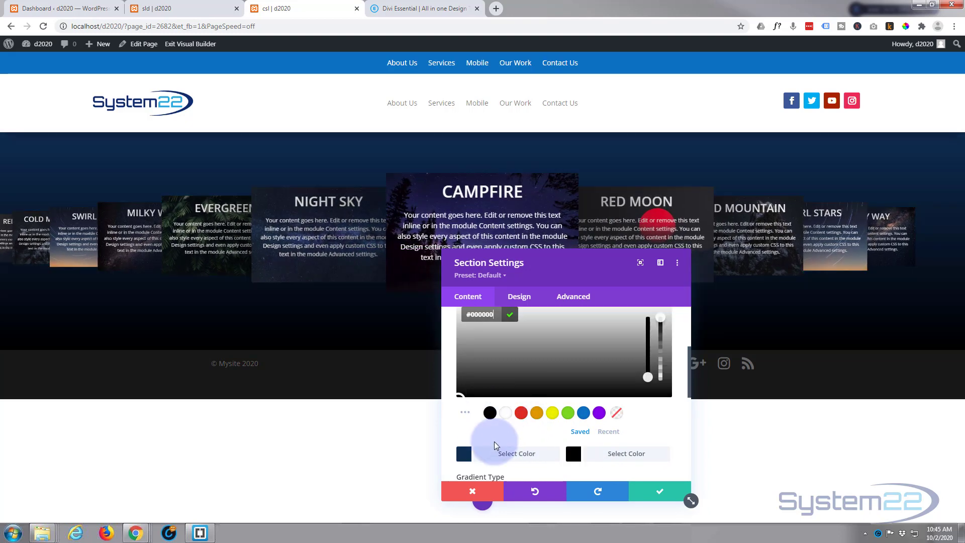
left_click(464, 453)
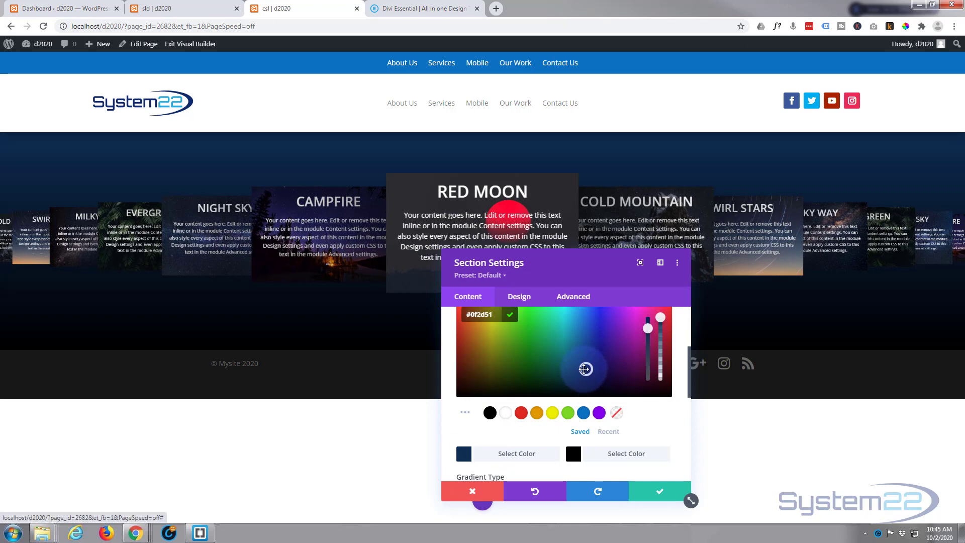
mouse_move(585, 369)
left_mouse_down()
mouse_move(570, 357)
mouse_move(579, 356)
left_mouse_up()
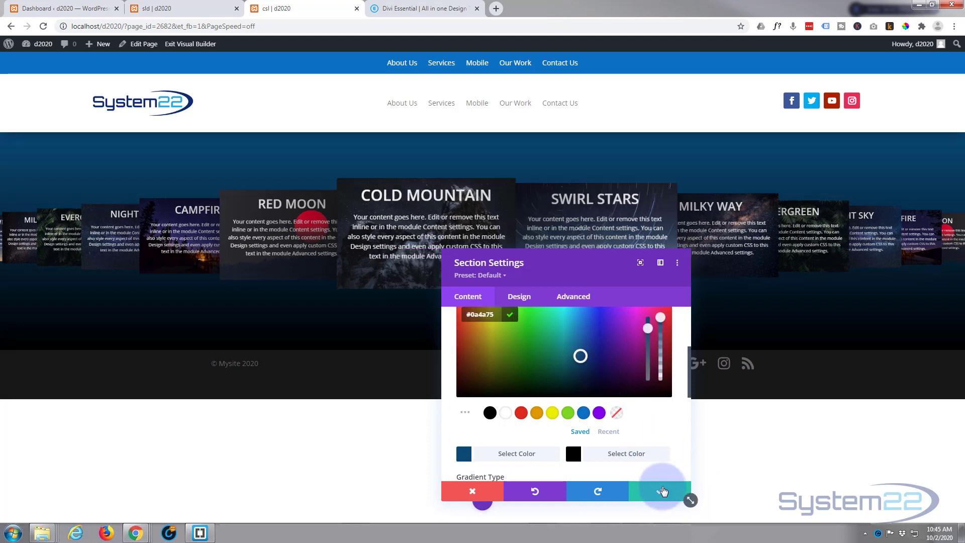
left_click(660, 491)
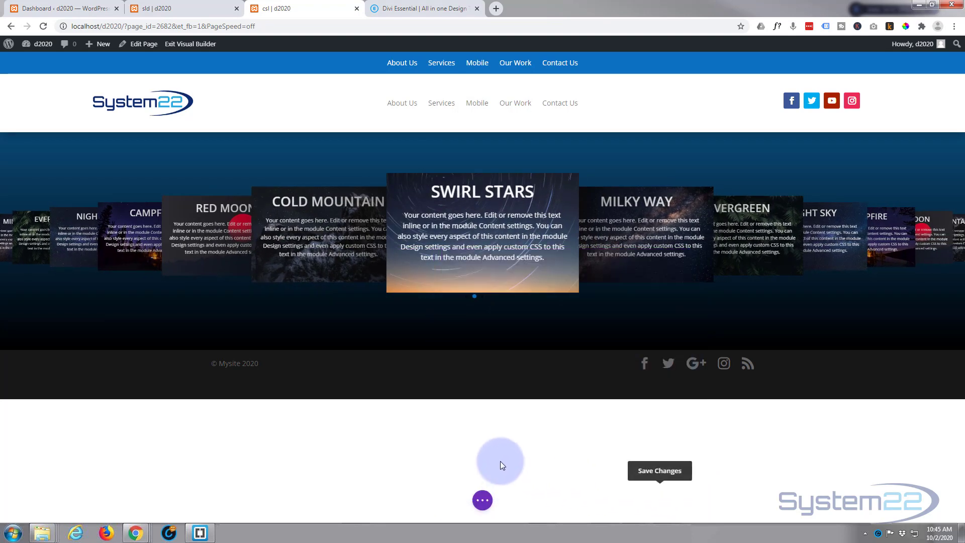
- Save the page as a draft and exit the Visual Builder
left_click(482, 501)
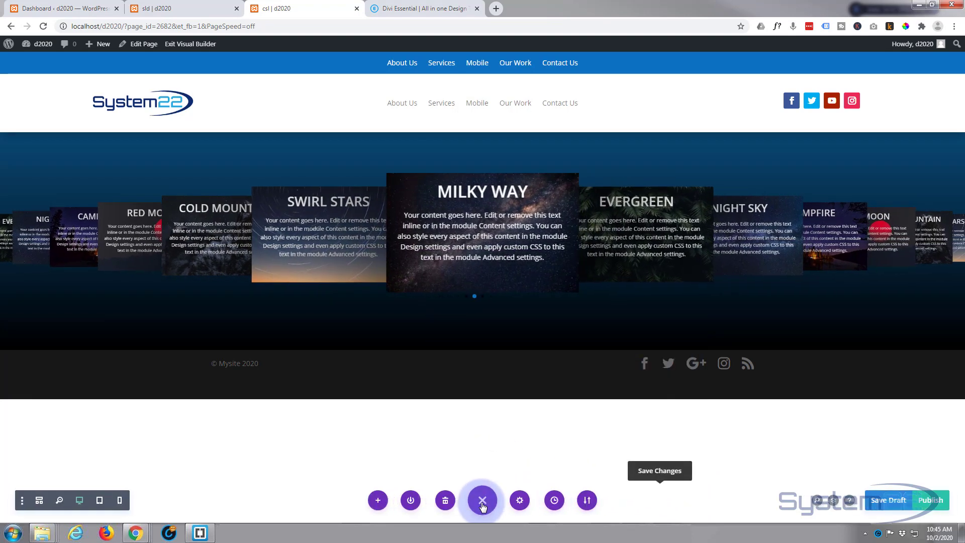
left_click(890, 501)
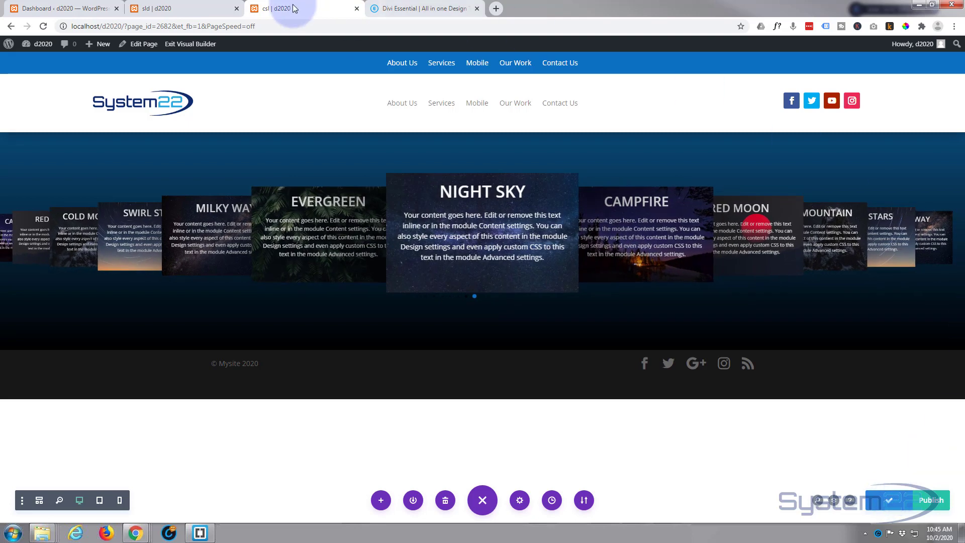
left_click(191, 44)
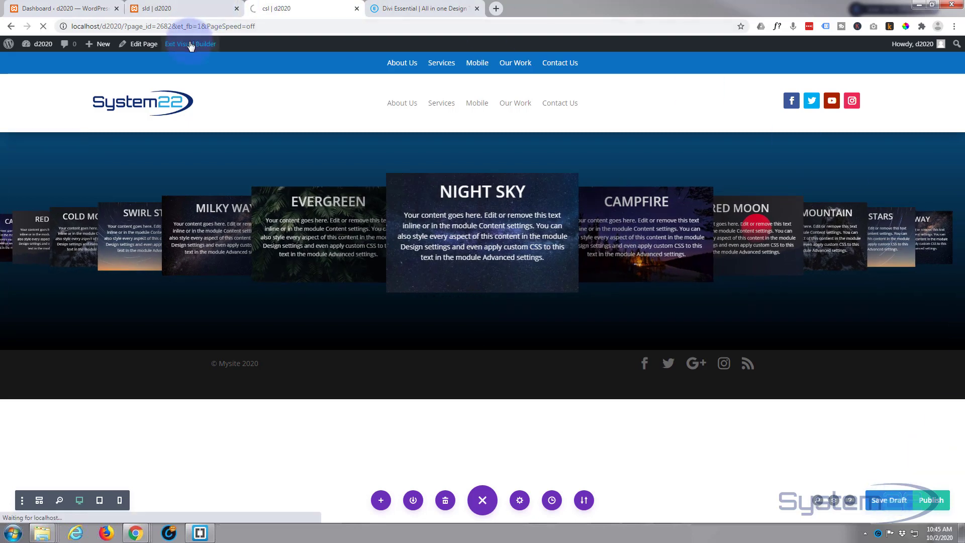